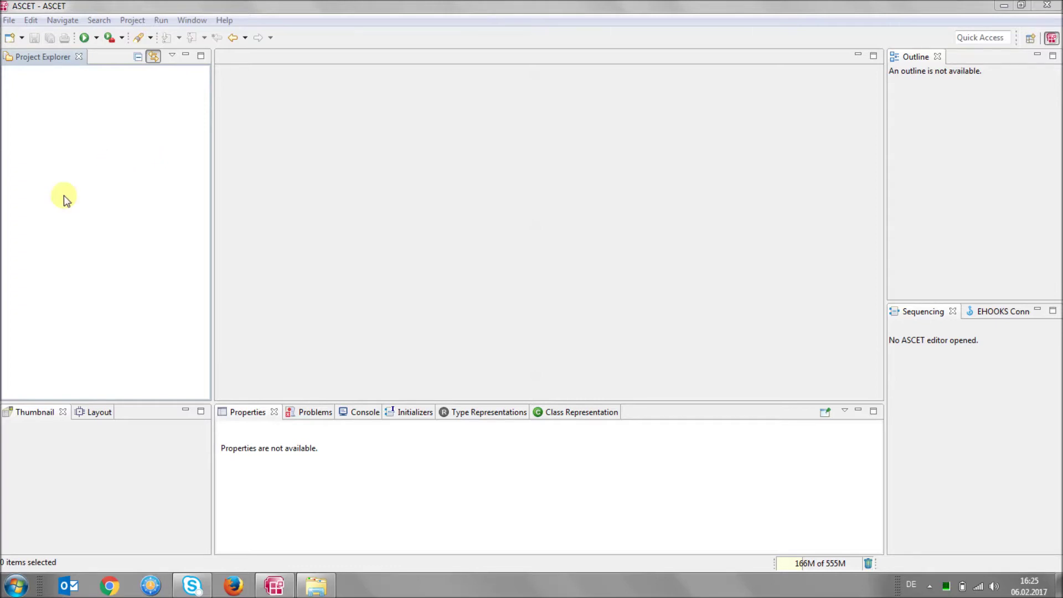
- Open the File menu to show the New options, including Example
{"action": "left_click", "coordinate": [10, 20]}
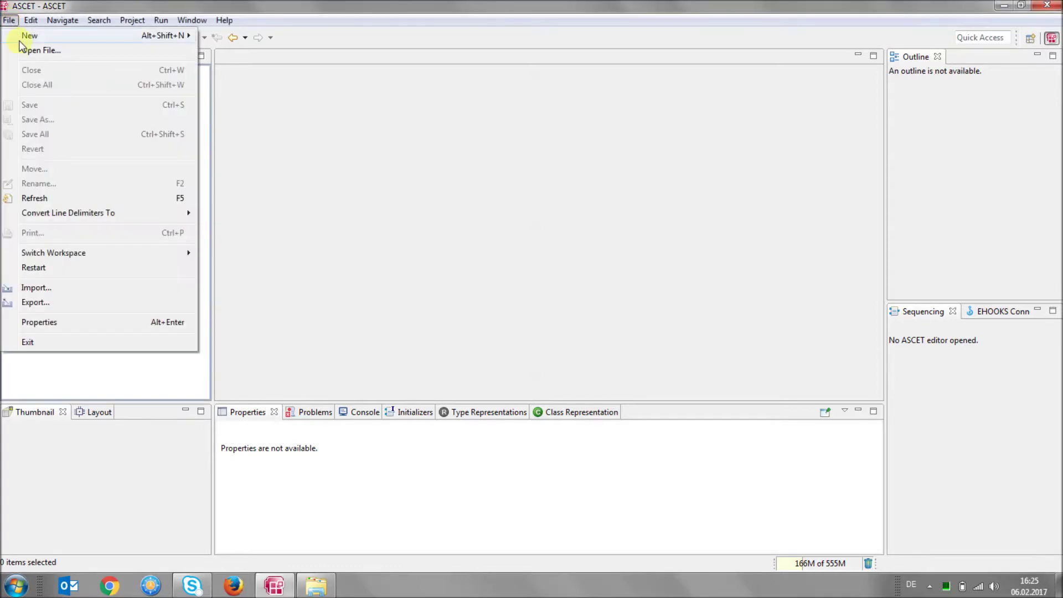
{"action": "mouse_move", "coordinate": [30, 35]}
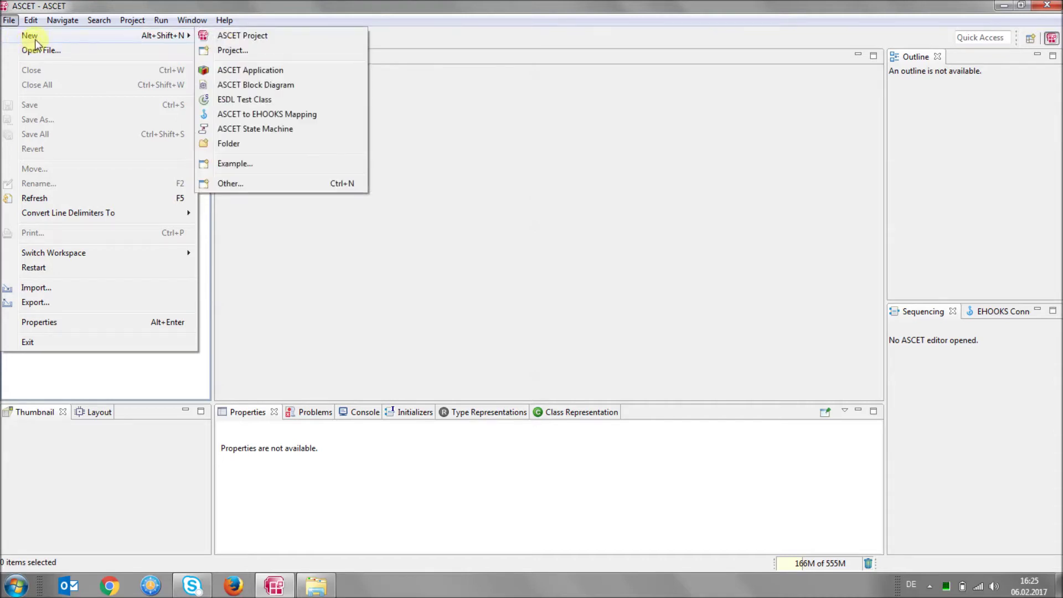
- Import the ASCET example projects through the Example wizard and expand BoardComputer
{"action": "left_click", "coordinate": [257, 163]}
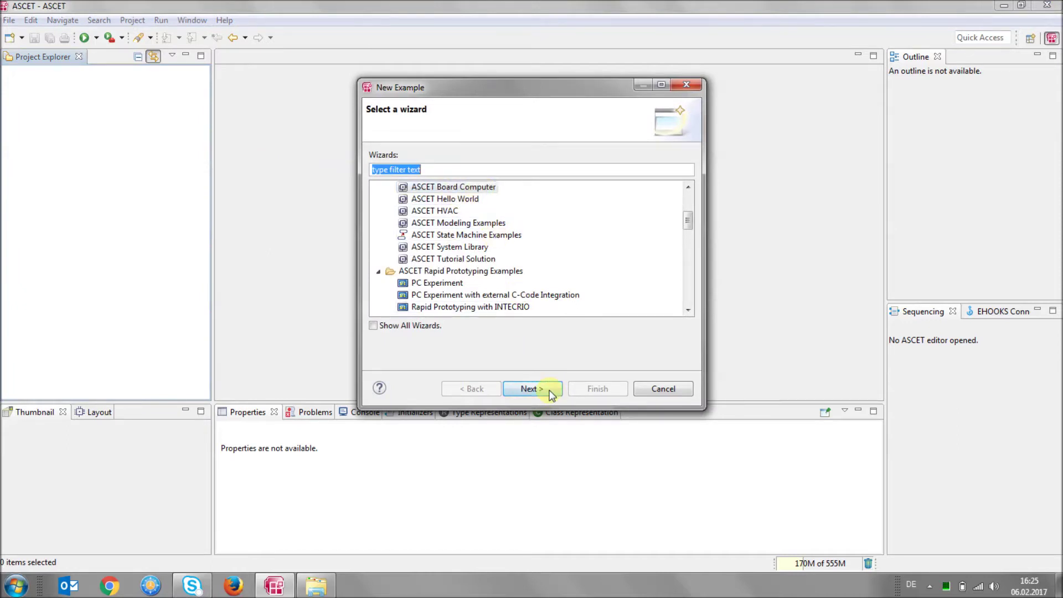
{"action": "left_click", "coordinate": [532, 388]}
{"action": "left_click", "coordinate": [599, 389]}
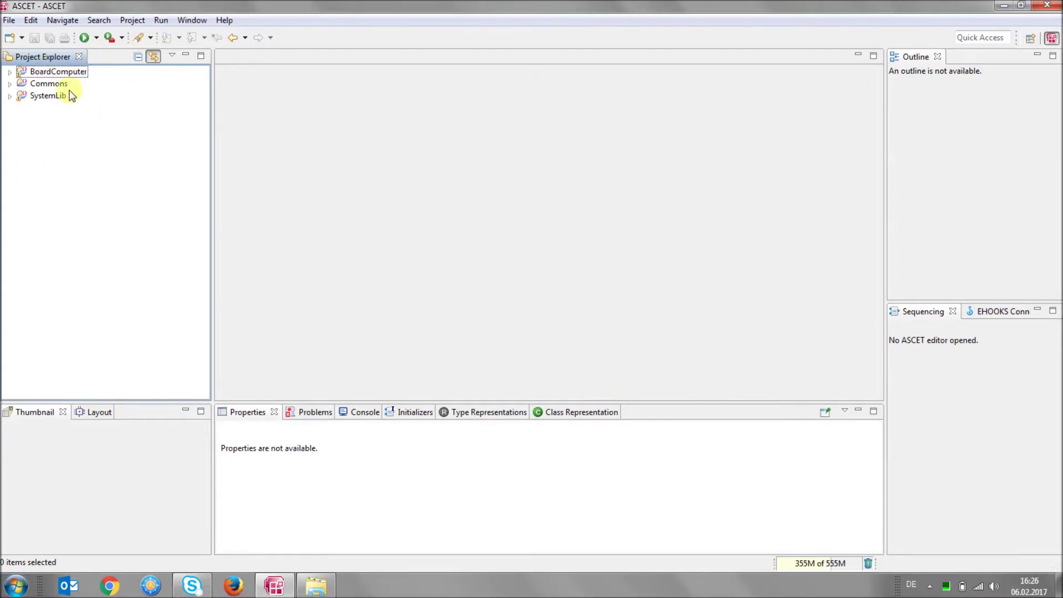
{"action": "double_click", "coordinate": [69, 72]}
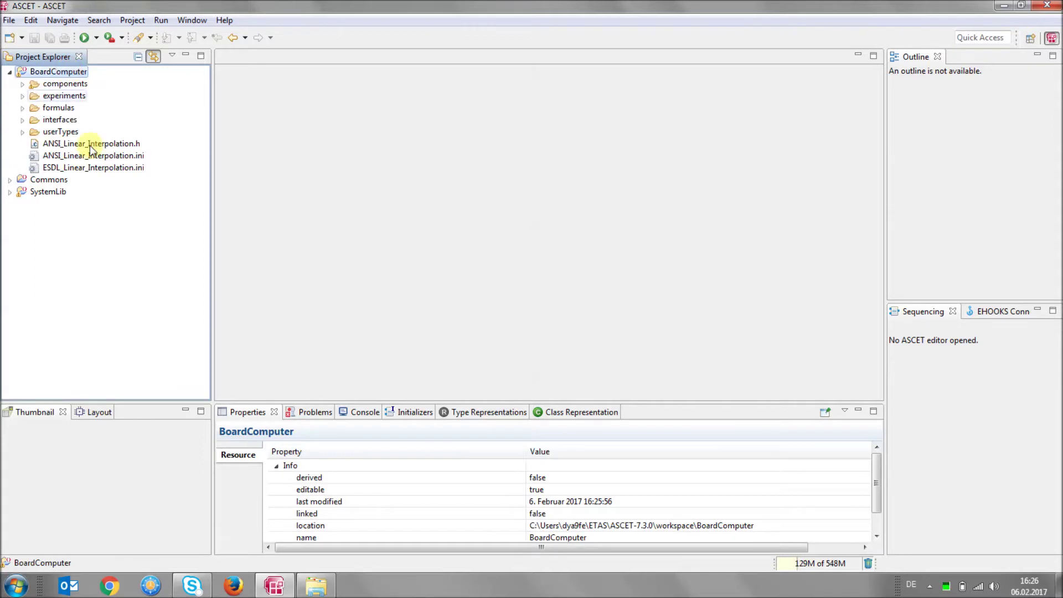
- Expand the components folder and open BoardComputer.esdl in the text editor
{"action": "double_click", "coordinate": [66, 86]}
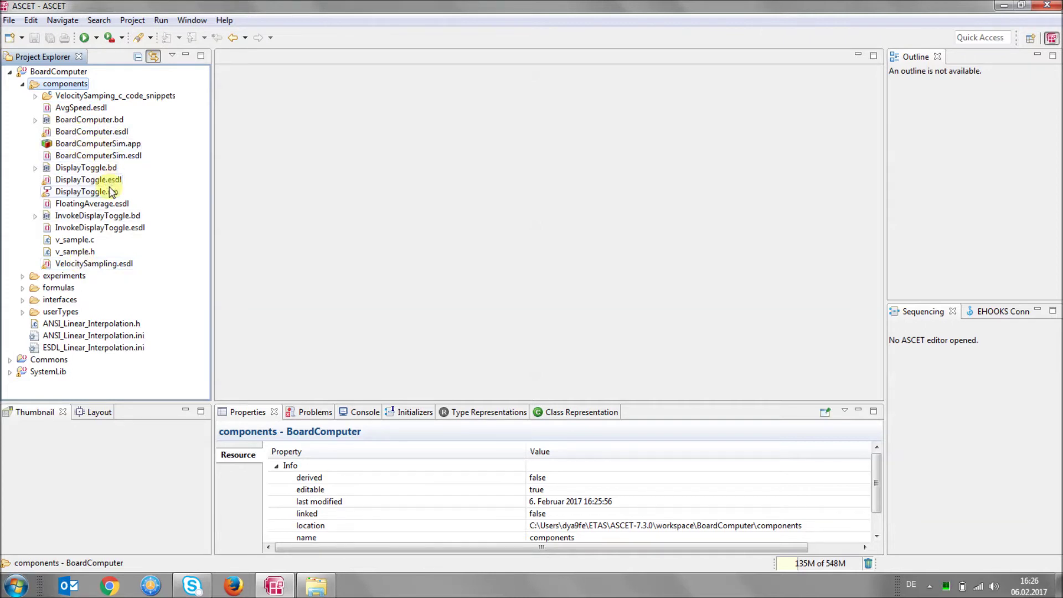
{"action": "double_click", "coordinate": [116, 136]}
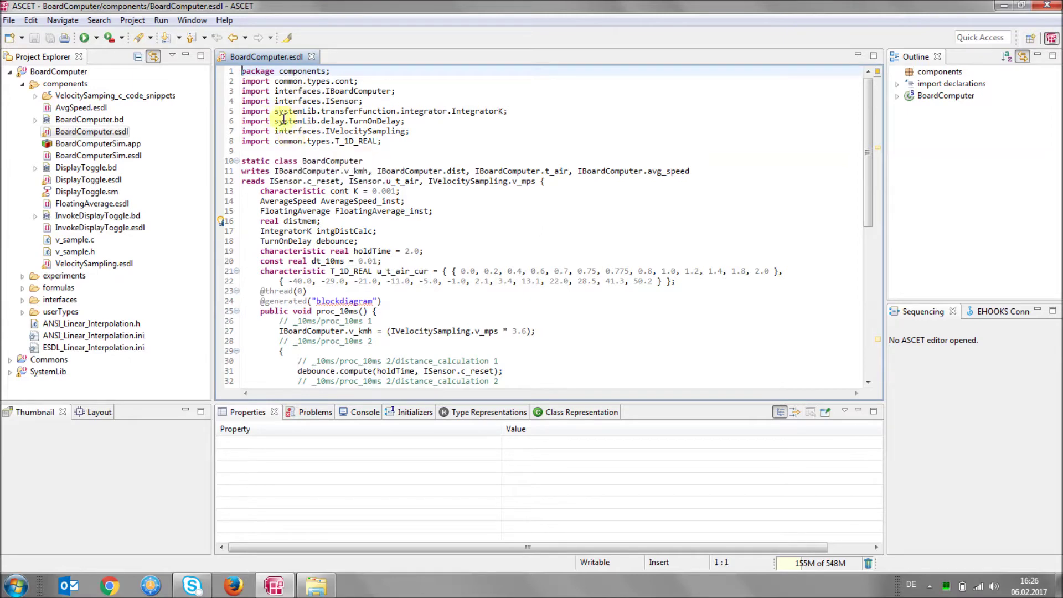
- Browse BoardComputer.esdl: mark the TurnOnDelay debounce declaration, then jump to proc_init and proc_1000ms
{"action": "left_click", "coordinate": [392, 241]}
{"action": "scroll", "coordinate": [399, 253], "scroll_direction": "down", "scroll_amount": 2}
{"action": "scroll", "coordinate": [398, 252], "scroll_direction": "up", "scroll_amount": 2}
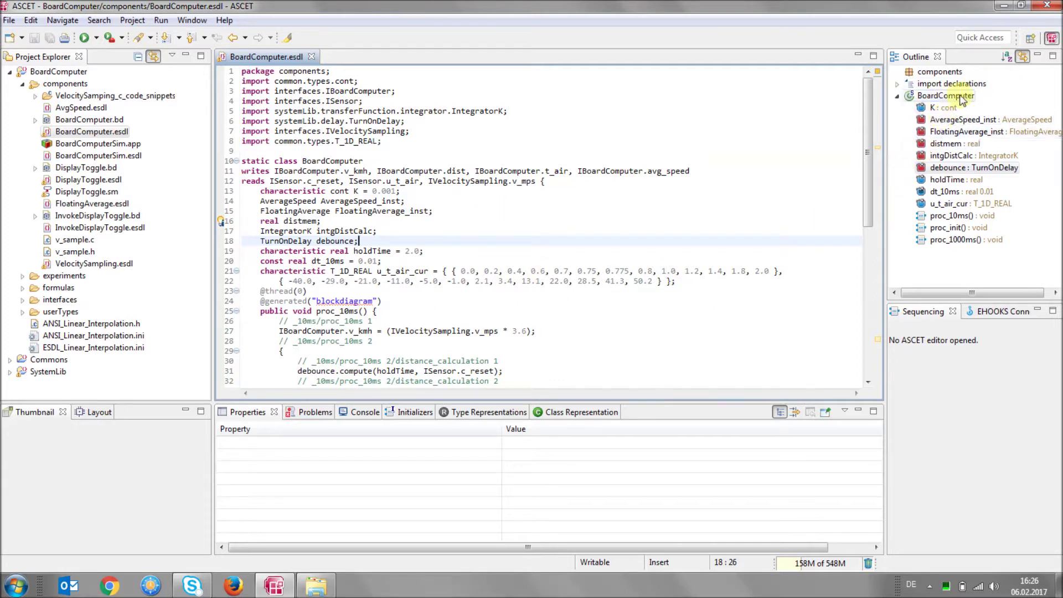
{"action": "left_click", "coordinate": [950, 215]}
{"action": "left_click", "coordinate": [955, 239]}
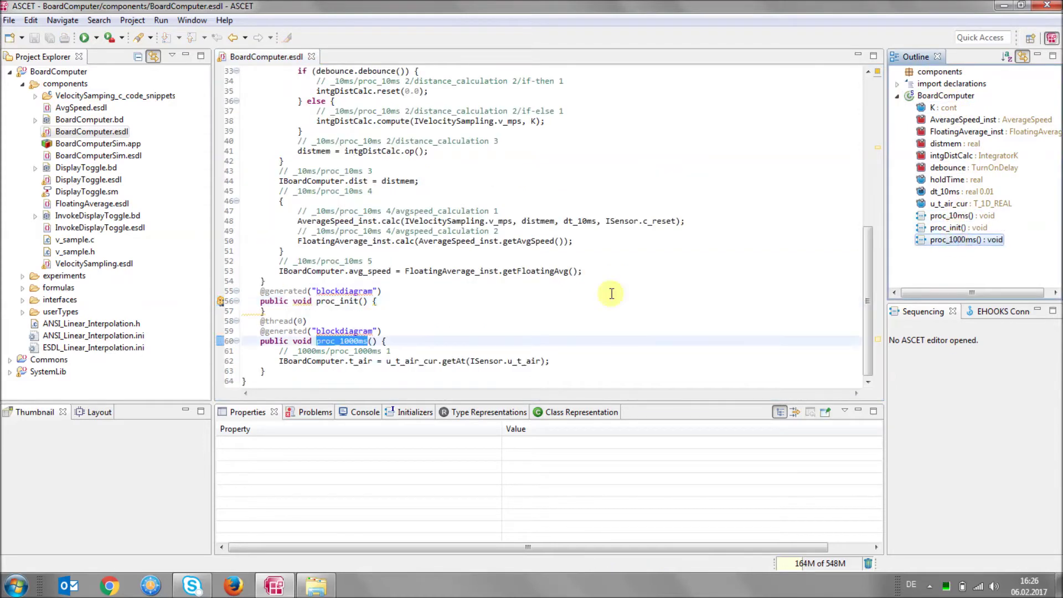
{"action": "left_click", "coordinate": [373, 330]}
{"action": "scroll", "coordinate": [373, 330], "scroll_direction": "up", "scroll_amount": 3}
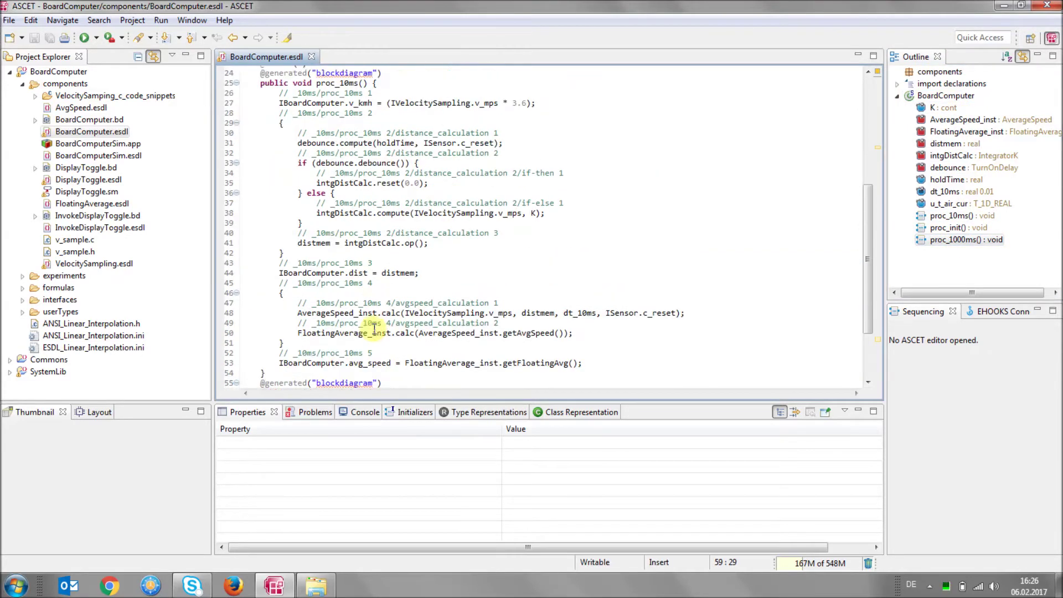
{"action": "scroll", "coordinate": [373, 330], "scroll_direction": "up", "scroll_amount": 2}
{"action": "scroll", "coordinate": [373, 330], "scroll_direction": "up", "scroll_amount": 1}
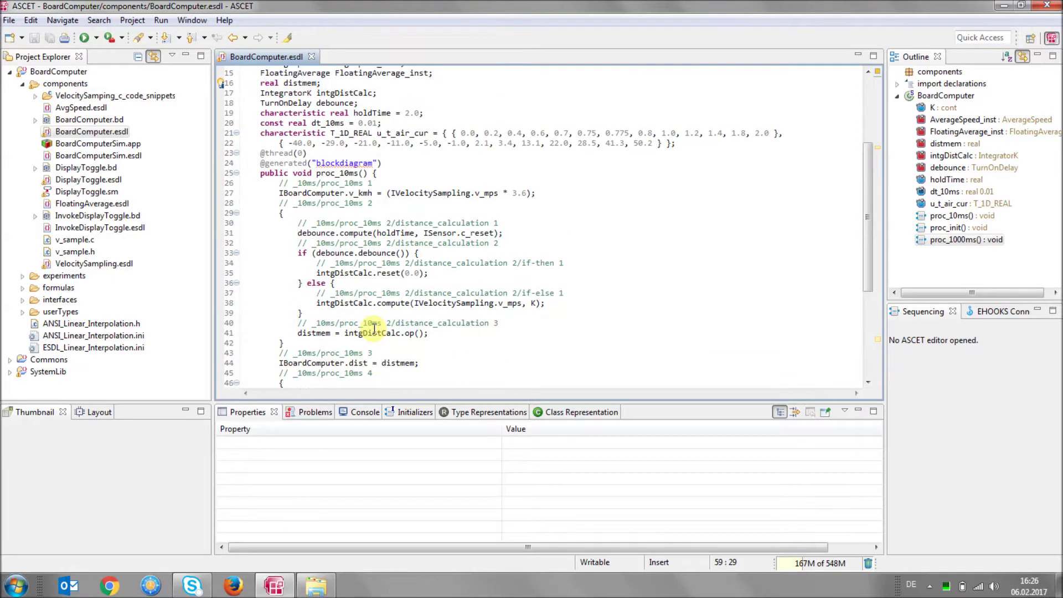
{"action": "mouse_move", "coordinate": [314, 193]}
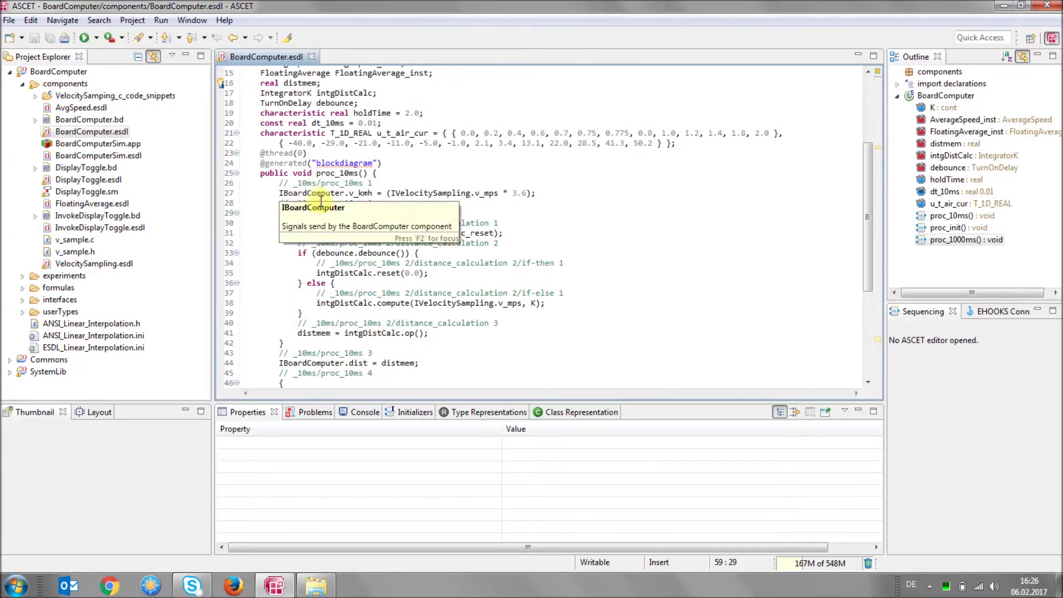
{"action": "scroll", "coordinate": [312, 195], "scroll_direction": "up", "scroll_amount": 2}
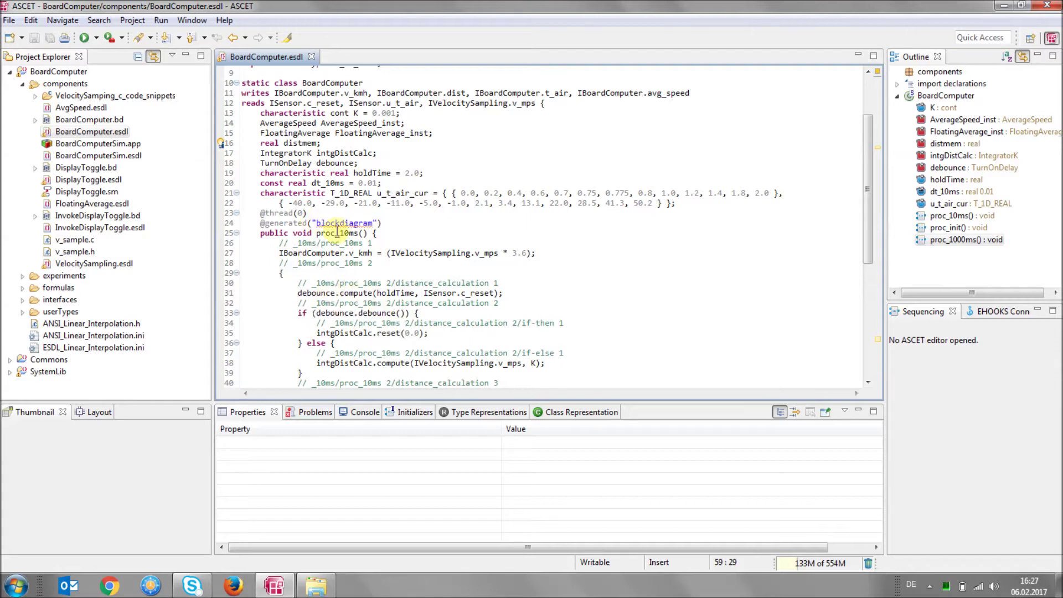
- Open BoardComputer.bd, enter distance_calculation, and open the TurnOnDelay class behind debounce
{"action": "double_click", "coordinate": [114, 123]}
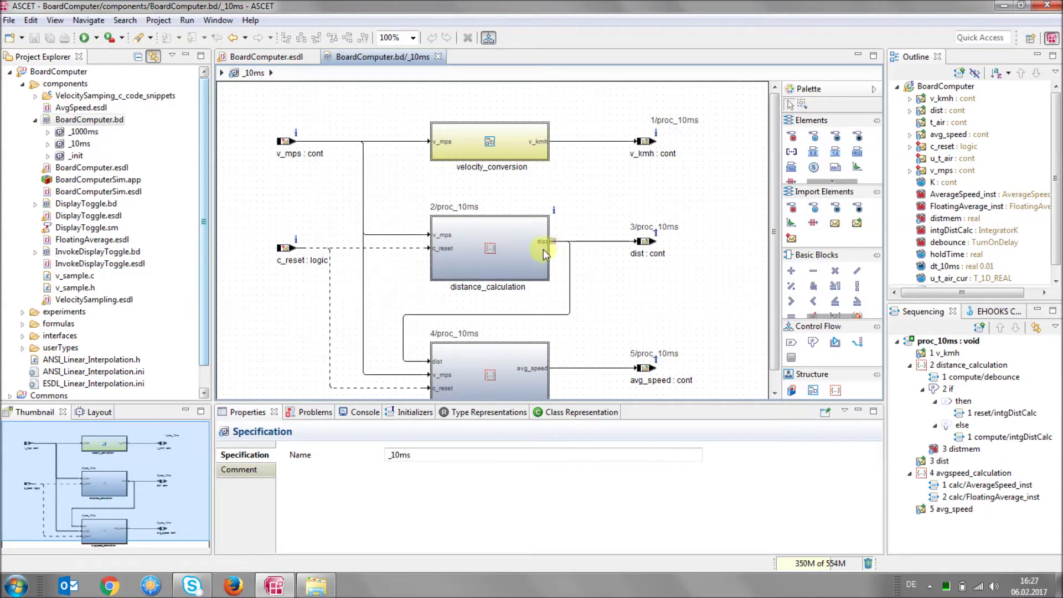
{"action": "double_click", "coordinate": [514, 274]}
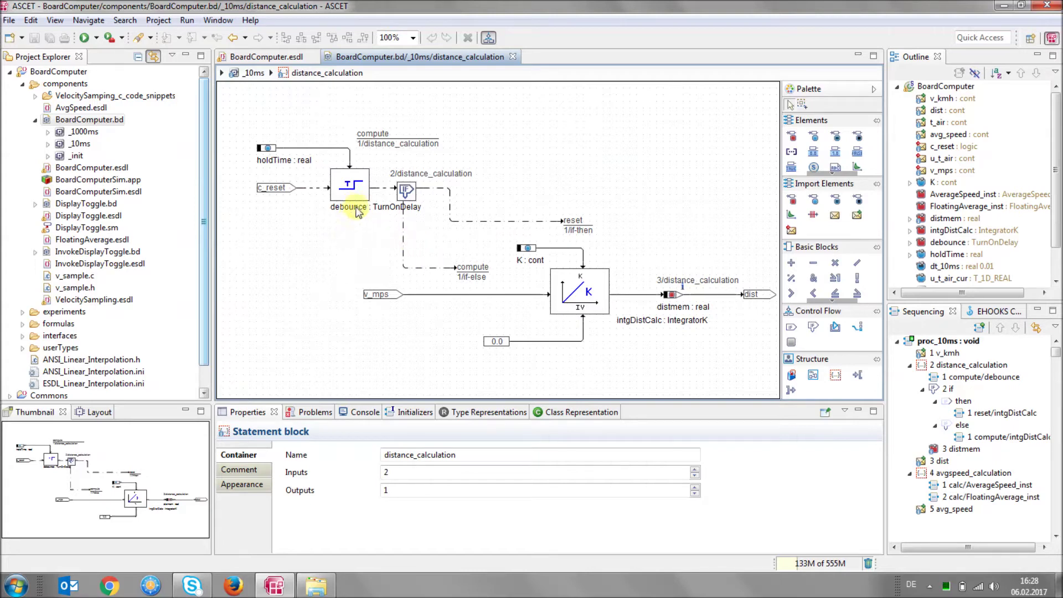
{"action": "double_click", "coordinate": [349, 192]}
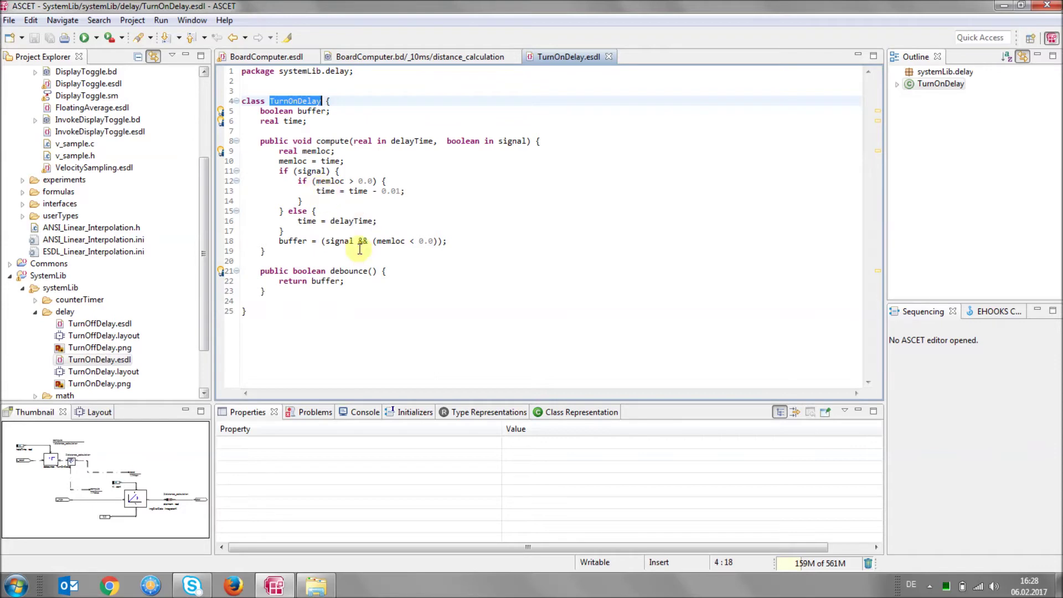
- Go back through the distance_calculation and _10ms diagrams, then return to BoardComputer.esdl
{"action": "left_click", "coordinate": [419, 58]}
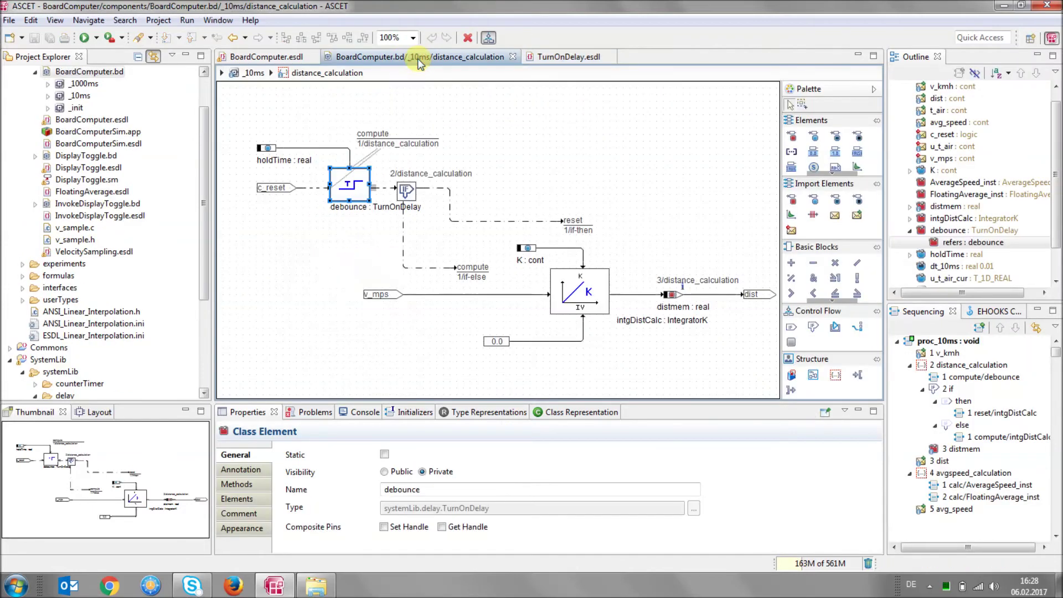
{"action": "left_click", "coordinate": [254, 73]}
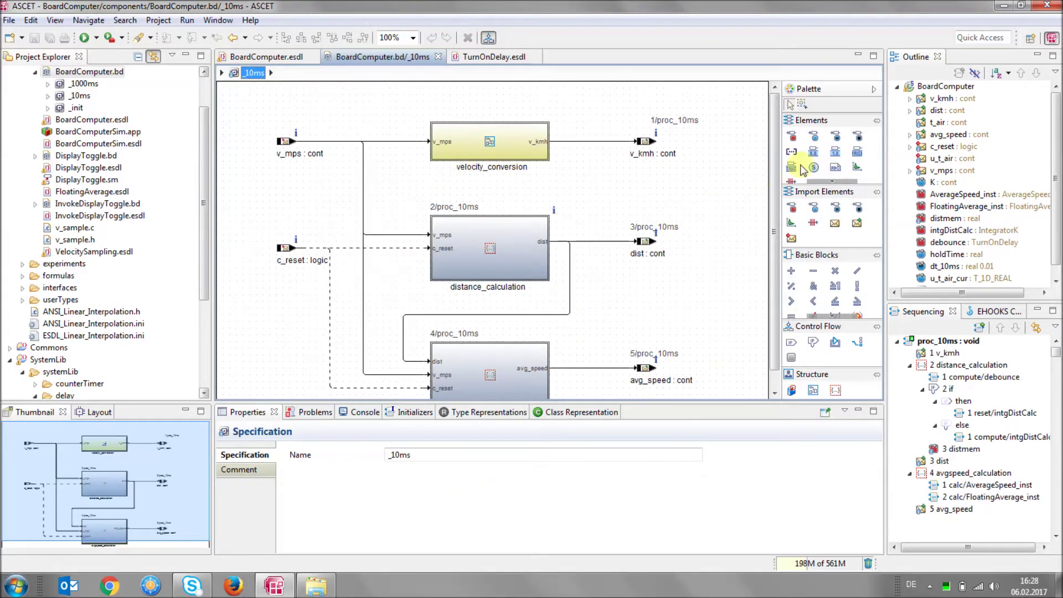
{"action": "scroll", "coordinate": [780, 184], "scroll_direction": "down", "scroll_amount": 1}
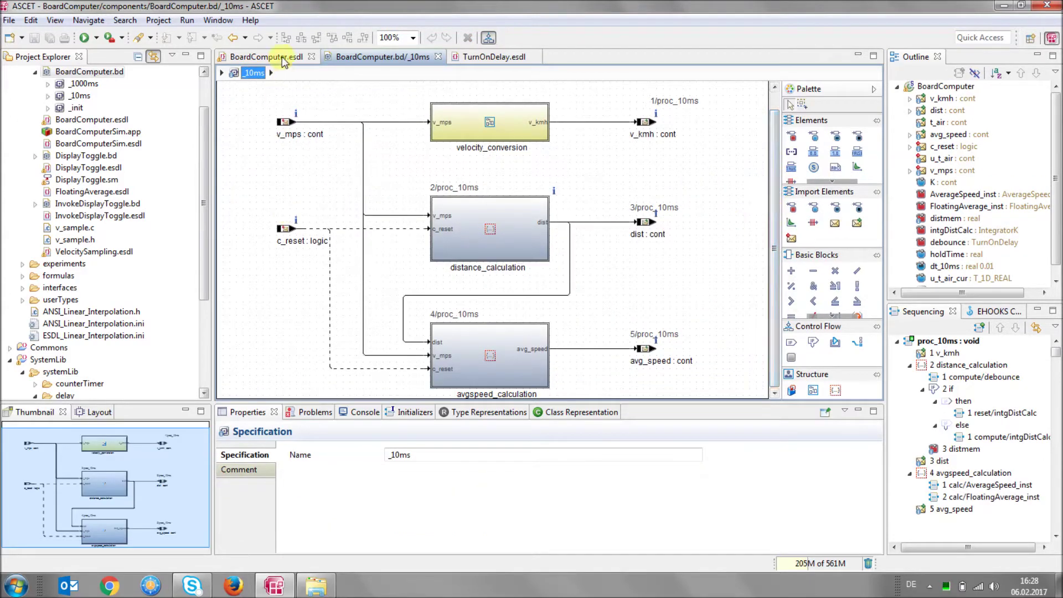
{"action": "left_click", "coordinate": [274, 57]}
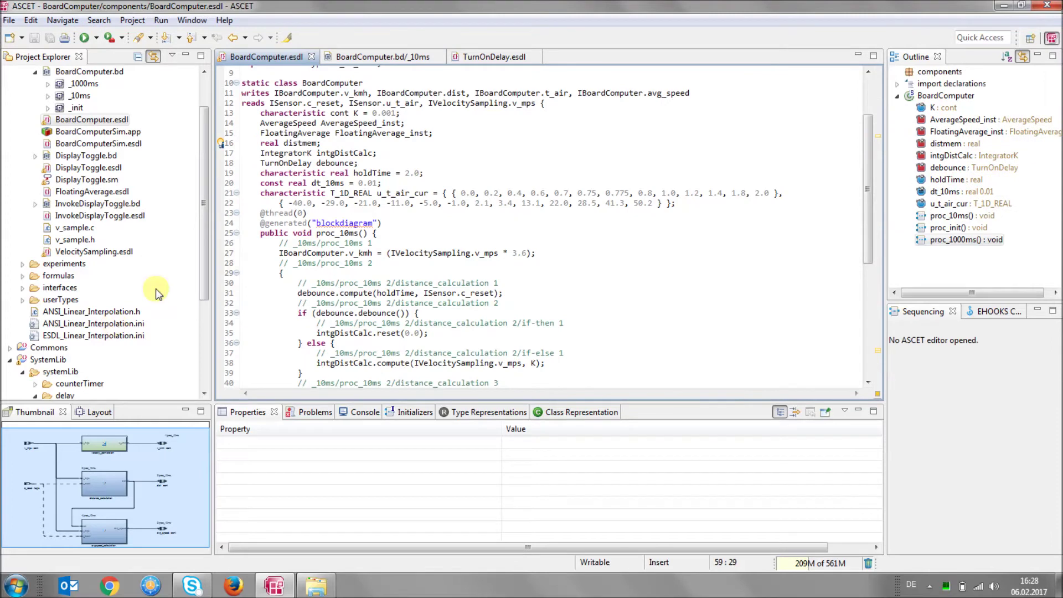
- Open DisplayToggle.sm, maximize and restore its statechart editor, then open DisplayToggle.esdl
{"action": "left_click", "coordinate": [104, 182]}
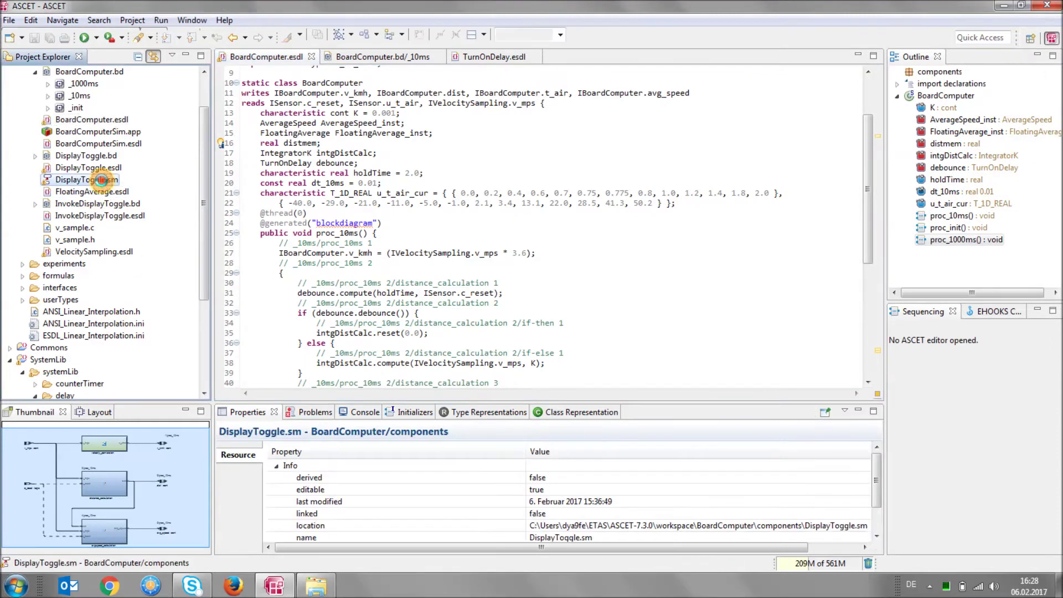
{"action": "double_click", "coordinate": [87, 179]}
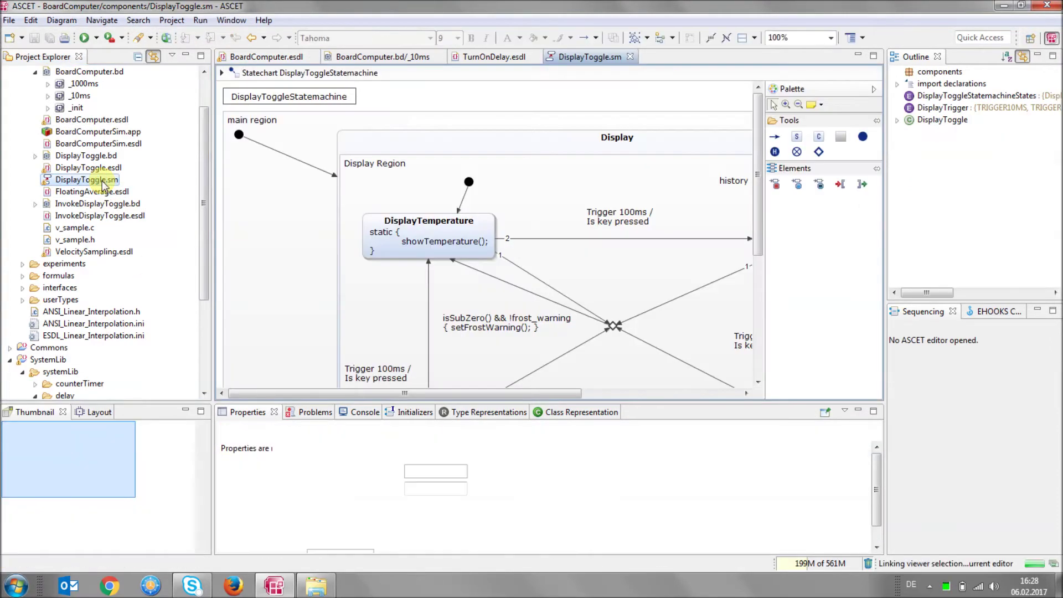
{"action": "double_click", "coordinate": [589, 57]}
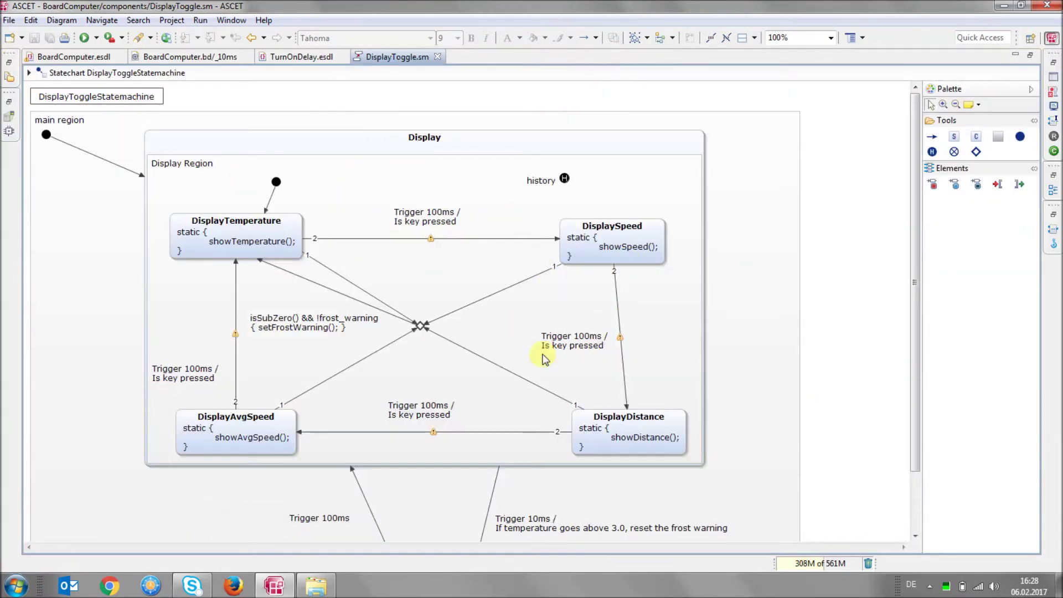
{"action": "double_click", "coordinate": [409, 58]}
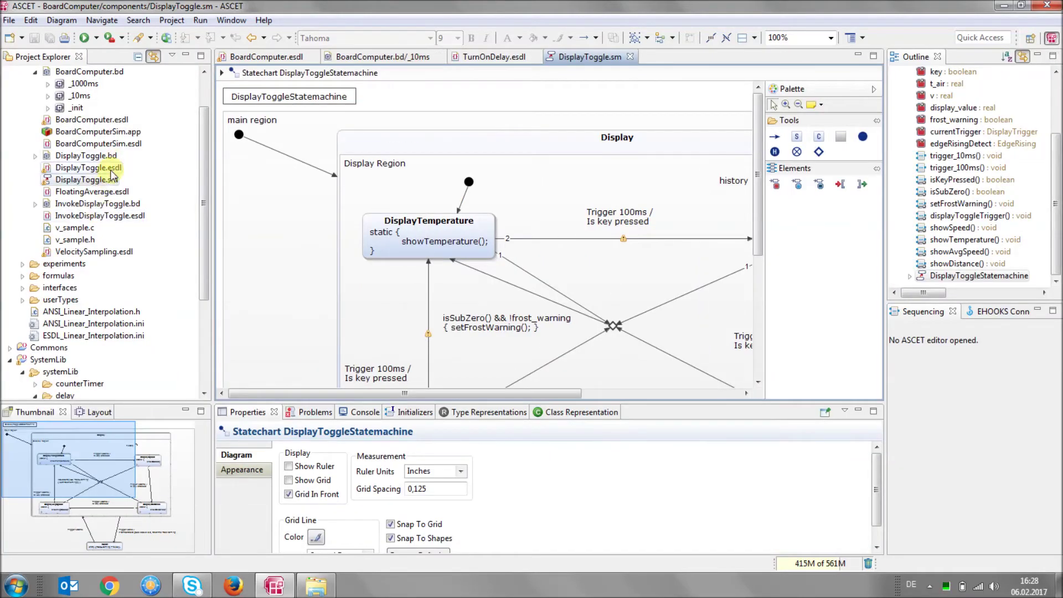
{"action": "double_click", "coordinate": [112, 169]}
{"action": "scroll", "coordinate": [416, 288], "scroll_direction": "down", "scroll_amount": 2}
{"action": "scroll", "coordinate": [415, 289], "scroll_direction": "down", "scroll_amount": 4}
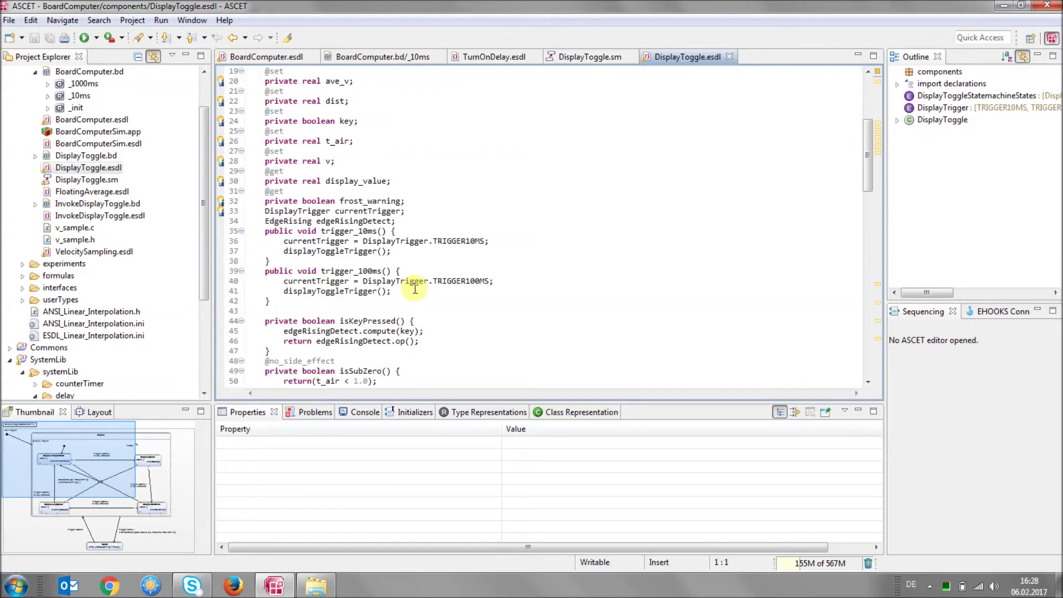
{"action": "scroll", "coordinate": [414, 288], "scroll_direction": "down", "scroll_amount": 5}
{"action": "scroll", "coordinate": [414, 289], "scroll_direction": "down", "scroll_amount": 5}
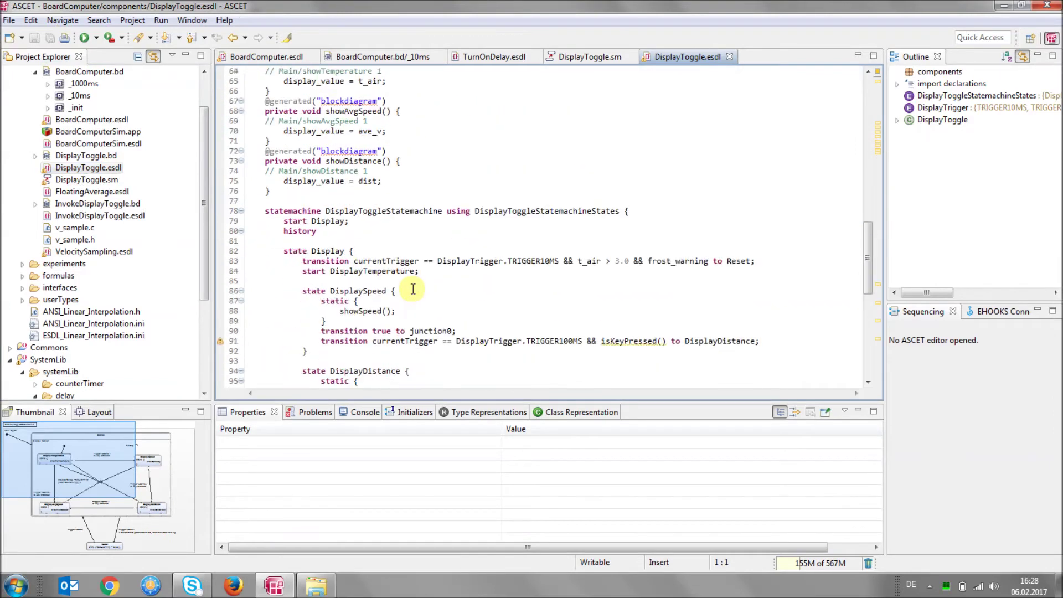
{"action": "scroll", "coordinate": [413, 289], "scroll_direction": "down", "scroll_amount": 2}
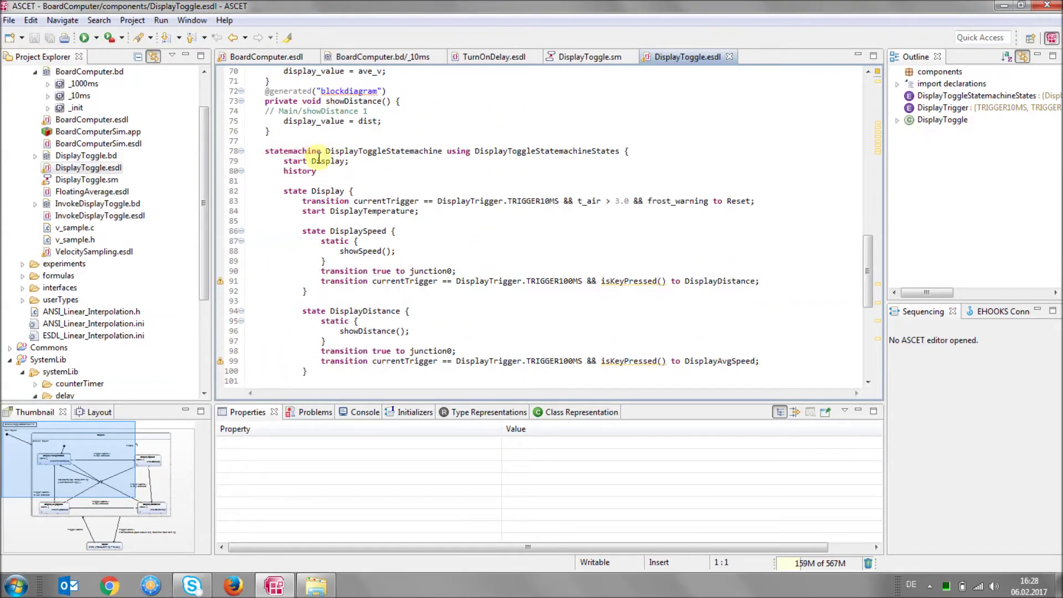
{"action": "scroll", "coordinate": [364, 330], "scroll_direction": "up", "scroll_amount": 3}
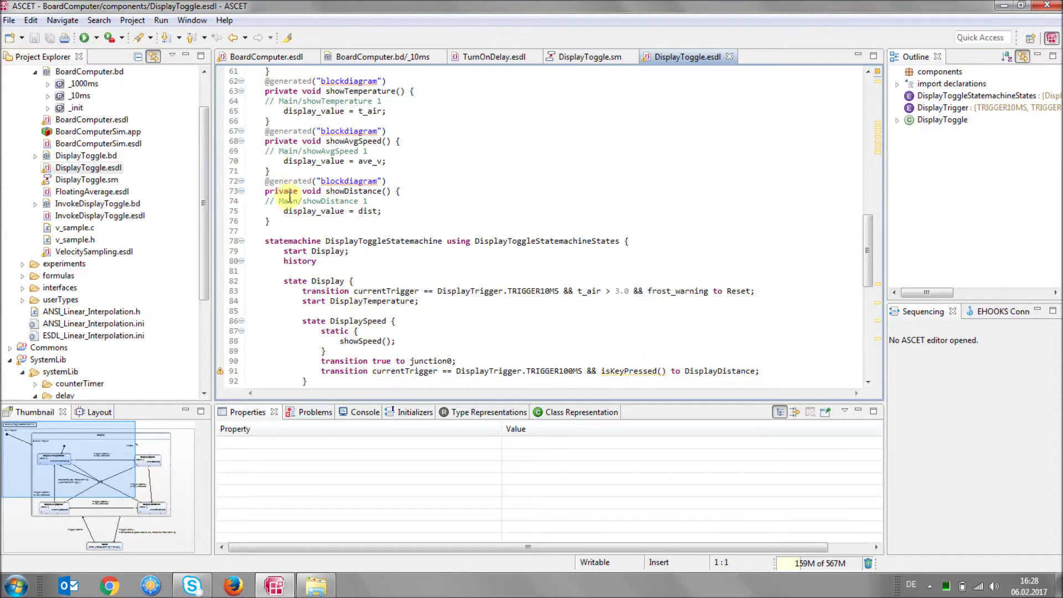
{"action": "scroll", "coordinate": [313, 226], "scroll_direction": "up", "scroll_amount": 1}
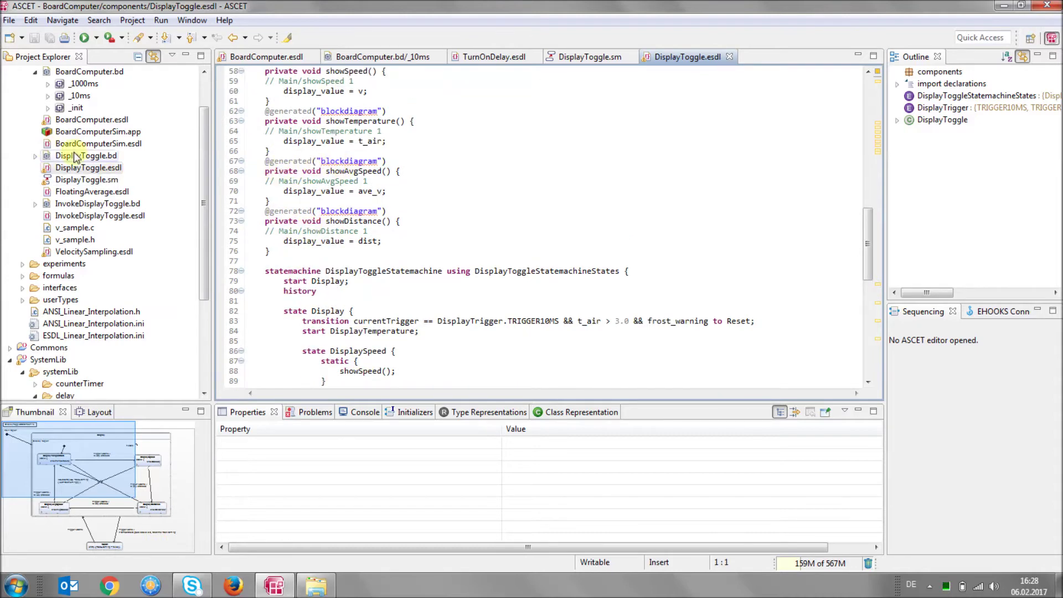
{"action": "left_click", "coordinate": [438, 204]}
{"action": "scroll", "coordinate": [438, 205], "scroll_direction": "up", "scroll_amount": 4}
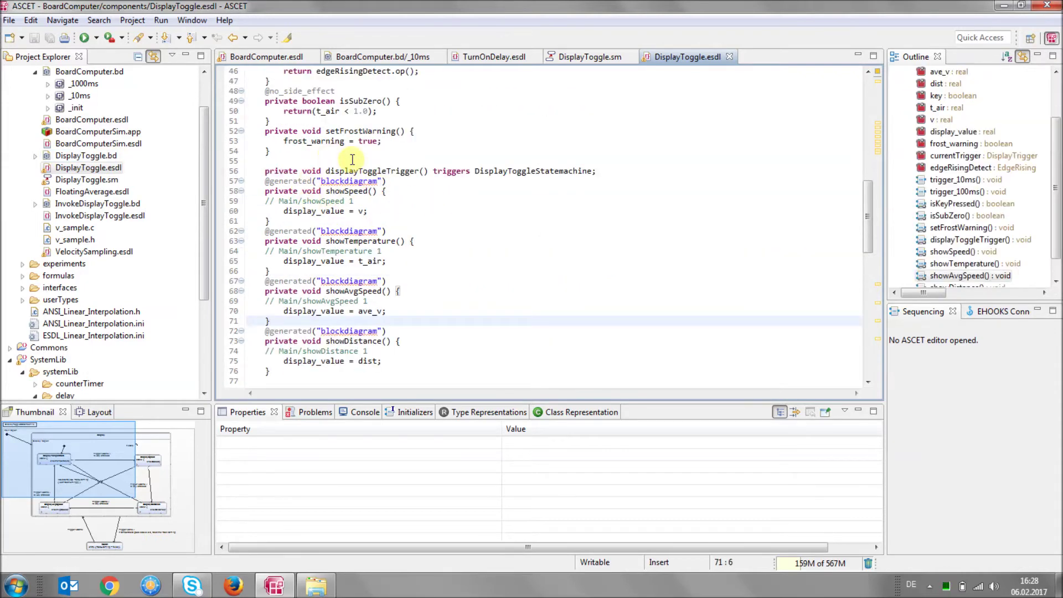
{"action": "scroll", "coordinate": [353, 154], "scroll_direction": "up", "scroll_amount": 1}
{"action": "scroll", "coordinate": [353, 154], "scroll_direction": "up", "scroll_amount": 1}
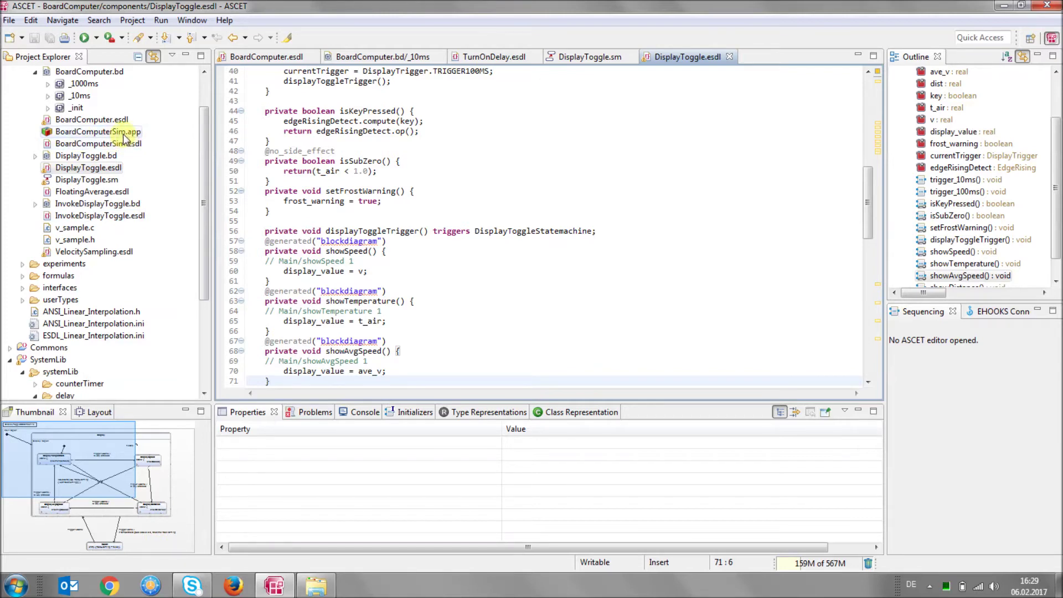
{"action": "double_click", "coordinate": [124, 134]}
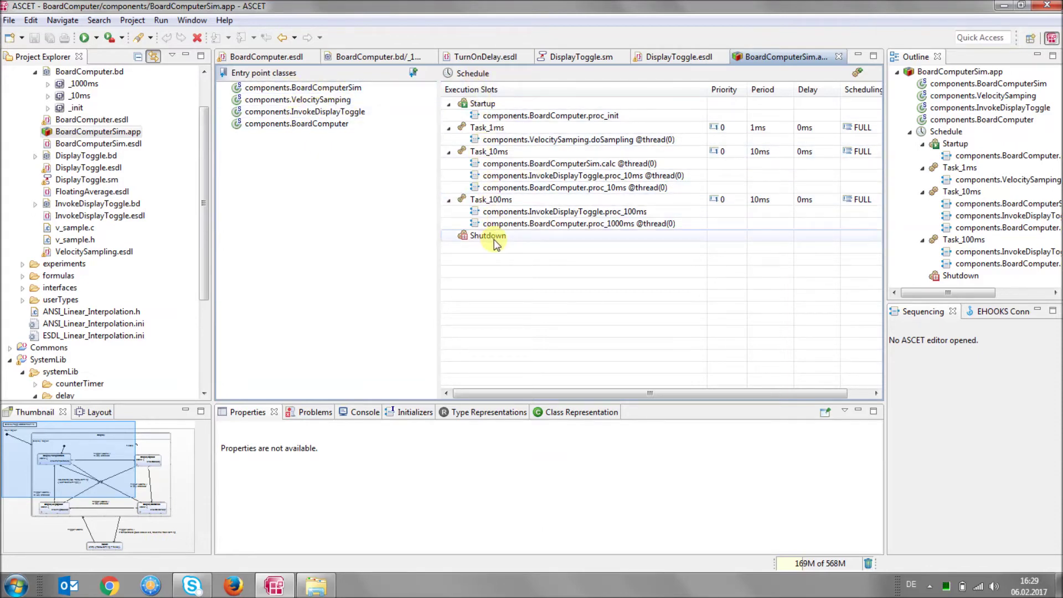
- Bring up the BoardComputerSim.app context menu with its Run As options
{"action": "right_click", "coordinate": [124, 136]}
{"action": "mouse_move", "coordinate": [200, 374]}
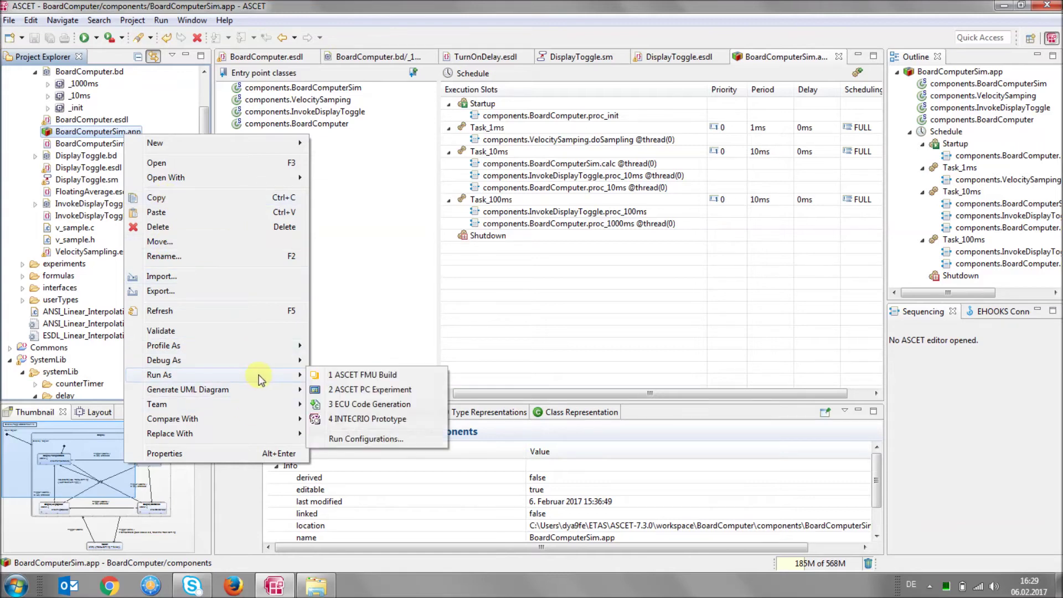
- Run ECU Code Generation on BoardComputerSim.app to create BoardComputer_CGen
{"action": "left_click", "coordinate": [375, 404]}
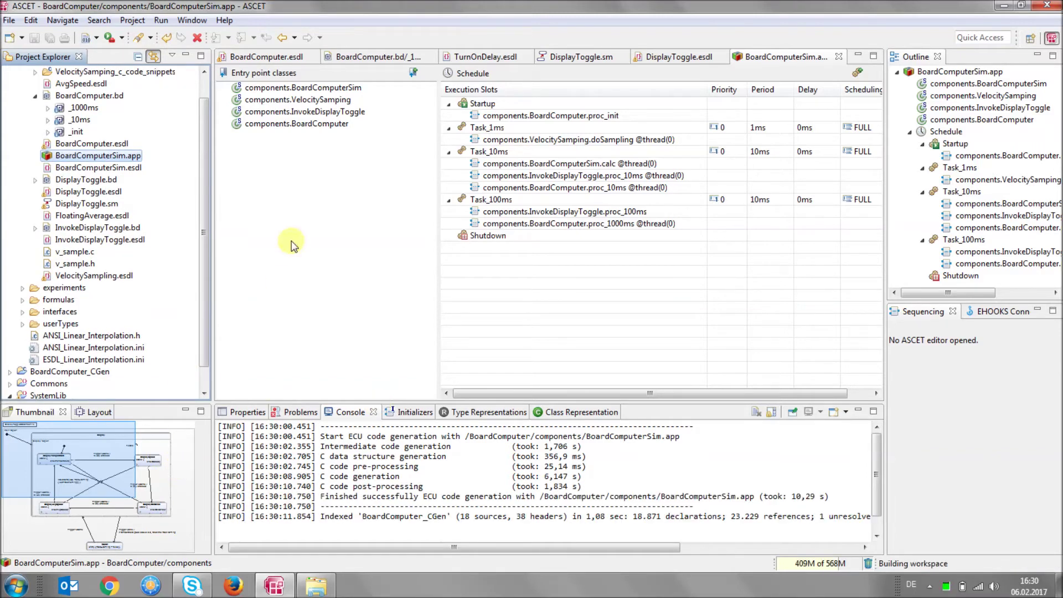
{"action": "scroll", "coordinate": [207, 263], "scroll_direction": "down", "scroll_amount": 1}
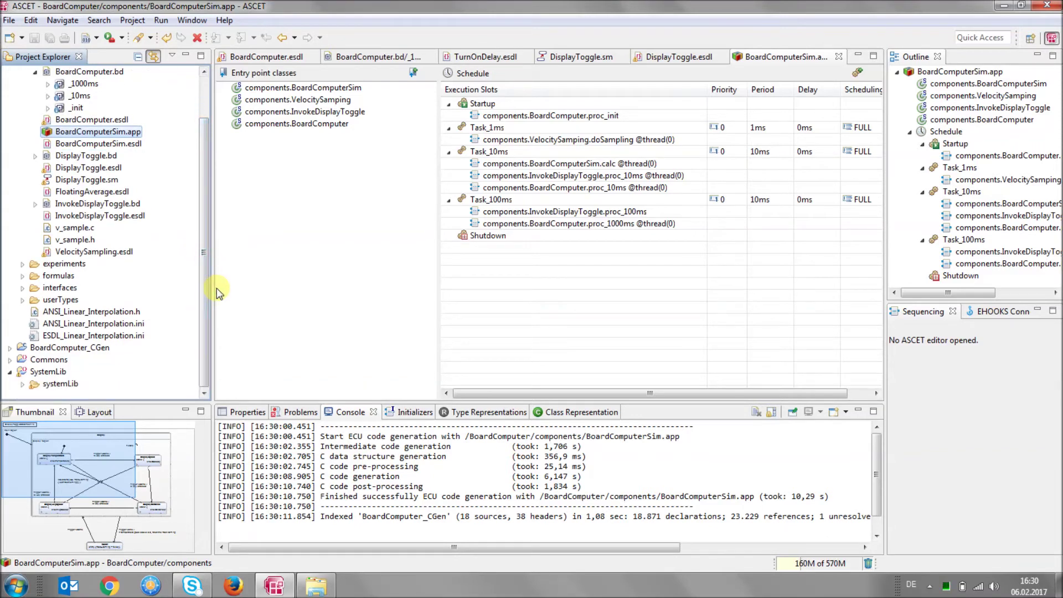
{"action": "scroll", "coordinate": [166, 291], "scroll_direction": "up", "scroll_amount": 1}
{"action": "scroll", "coordinate": [154, 312], "scroll_direction": "down", "scroll_amount": 3}
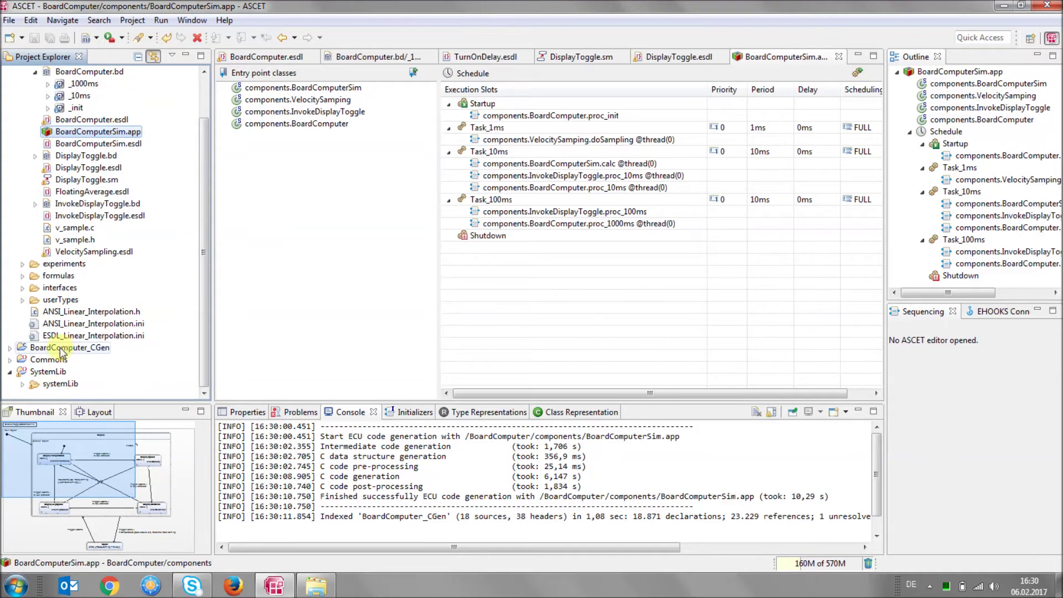
- Expand BoardComputer_CGen's src folder, widen the project tree, and close all open editors
{"action": "left_click", "coordinate": [75, 348]}
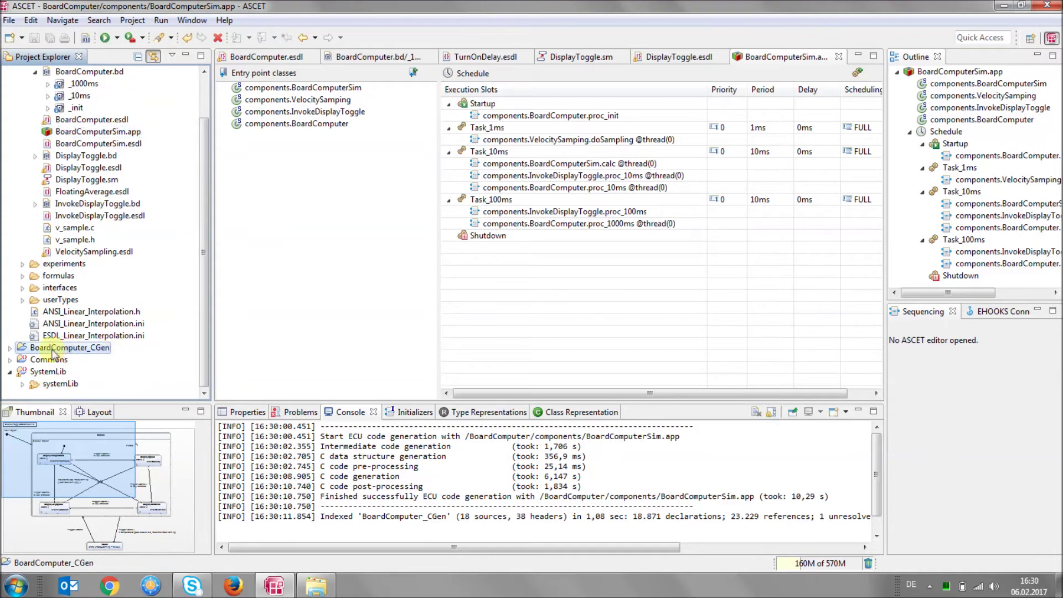
{"action": "left_click", "coordinate": [10, 348]}
{"action": "left_click", "coordinate": [23, 361]}
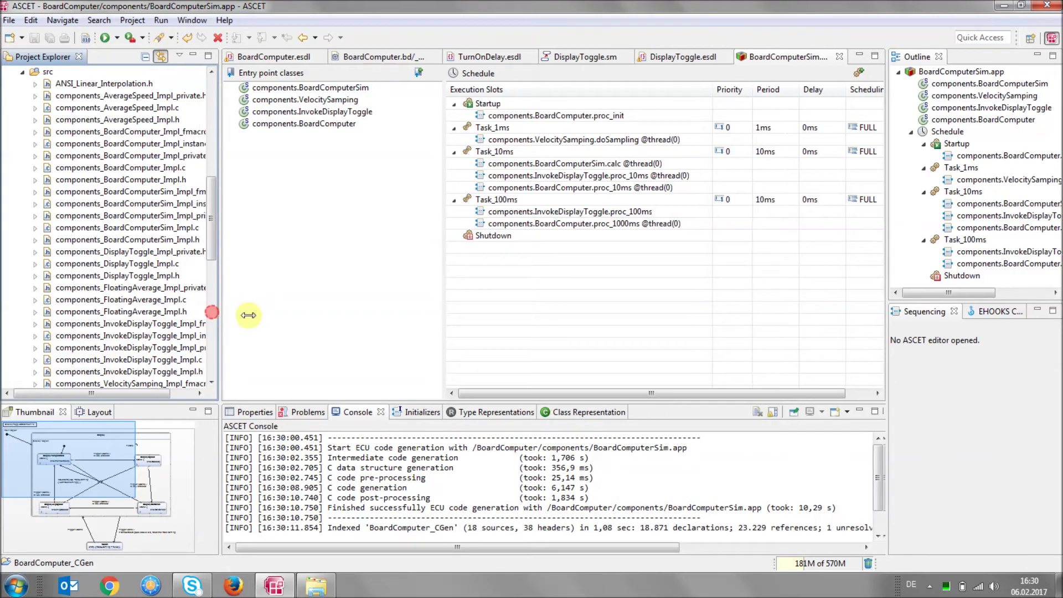
{"action": "left_click_drag", "start_coordinate": [212, 311], "coordinate": [265, 311]}
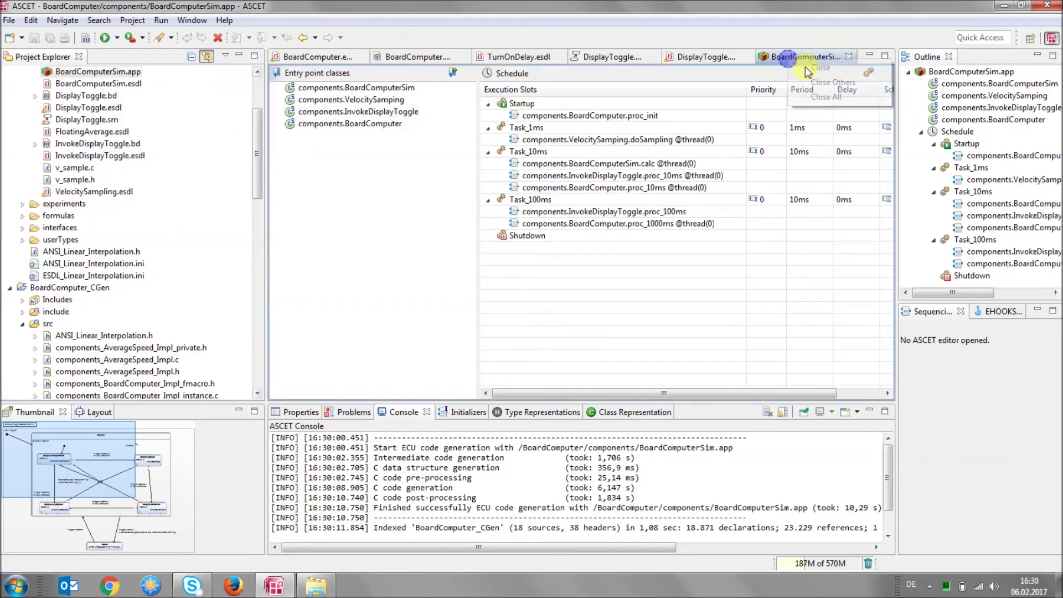
{"action": "right_click", "coordinate": [805, 60]}
{"action": "left_click", "coordinate": [820, 103]}
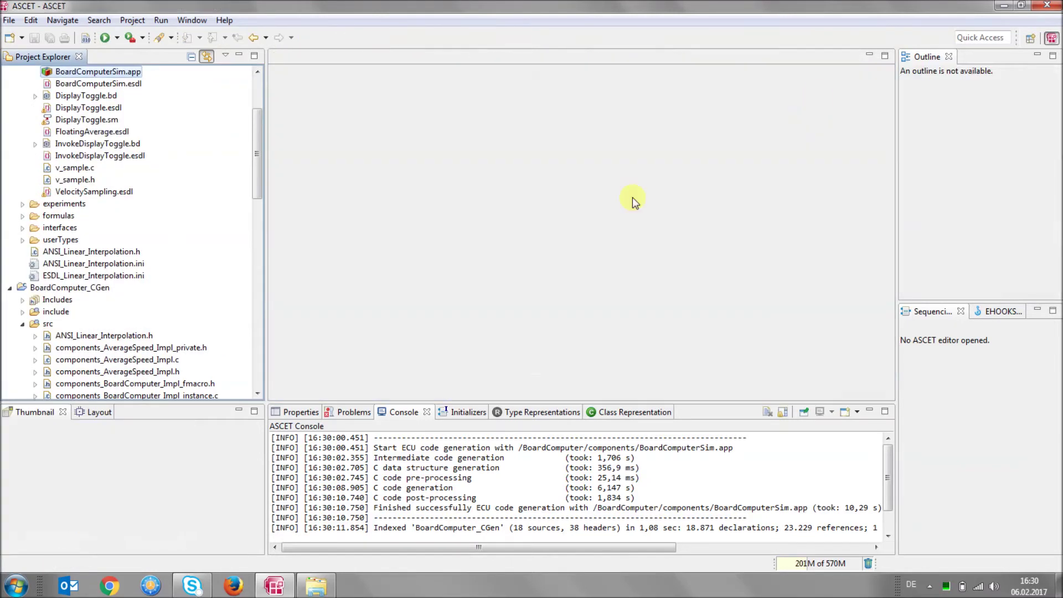
{"action": "scroll", "coordinate": [257, 208], "scroll_direction": "down", "scroll_amount": 1}
{"action": "scroll", "coordinate": [250, 237], "scroll_direction": "down", "scroll_amount": 2}
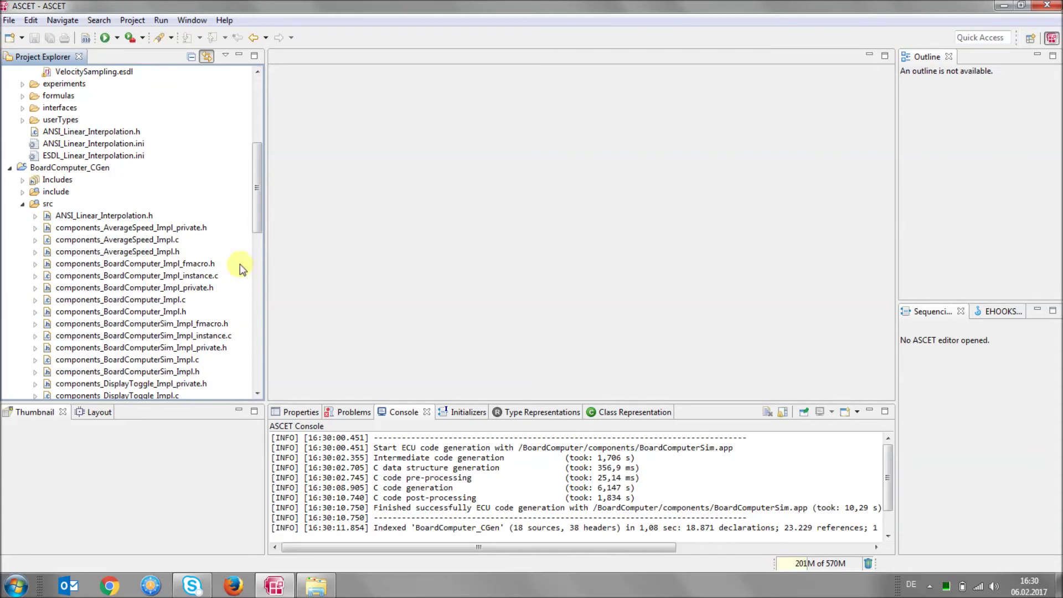
- Open components_BoardComputer_Impl.c and select the components_BoardComputer_Impl include on line 20
{"action": "double_click", "coordinate": [157, 301]}
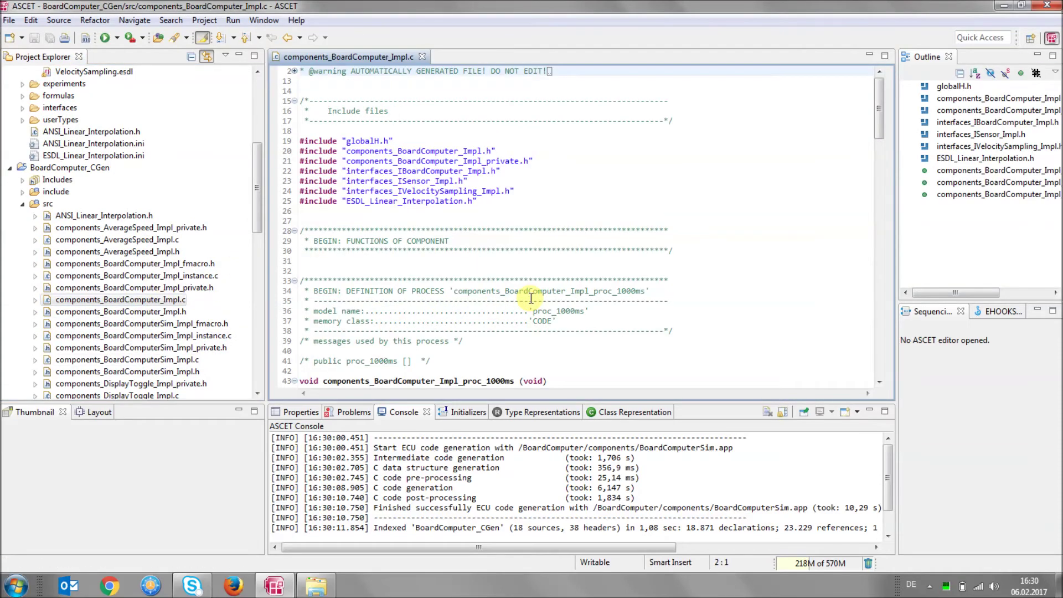
{"action": "scroll", "coordinate": [530, 297], "scroll_direction": "down", "scroll_amount": 3}
{"action": "scroll", "coordinate": [530, 297], "scroll_direction": "down", "scroll_amount": 5}
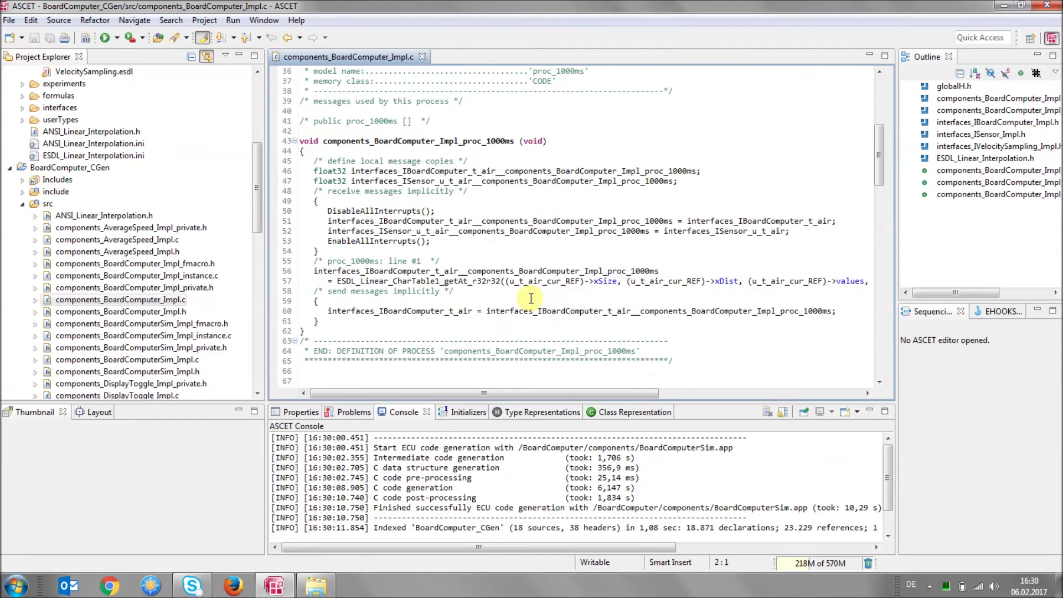
{"action": "scroll", "coordinate": [529, 298], "scroll_direction": "down", "scroll_amount": 8}
{"action": "scroll", "coordinate": [530, 297], "scroll_direction": "down", "scroll_amount": 5}
{"action": "scroll", "coordinate": [530, 297], "scroll_direction": "up", "scroll_amount": 12}
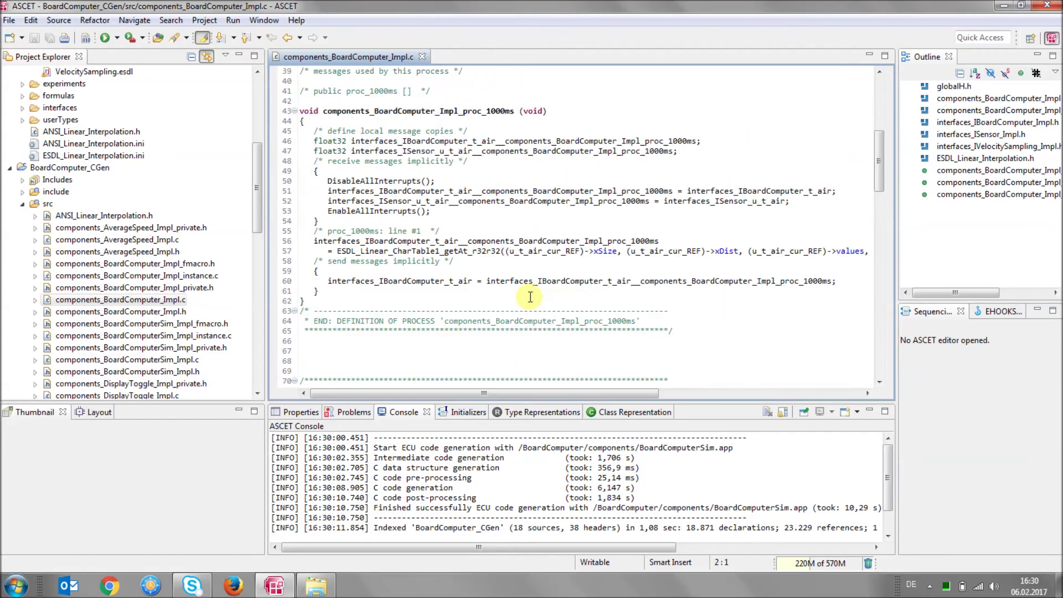
{"action": "scroll", "coordinate": [529, 297], "scroll_direction": "up", "scroll_amount": 9}
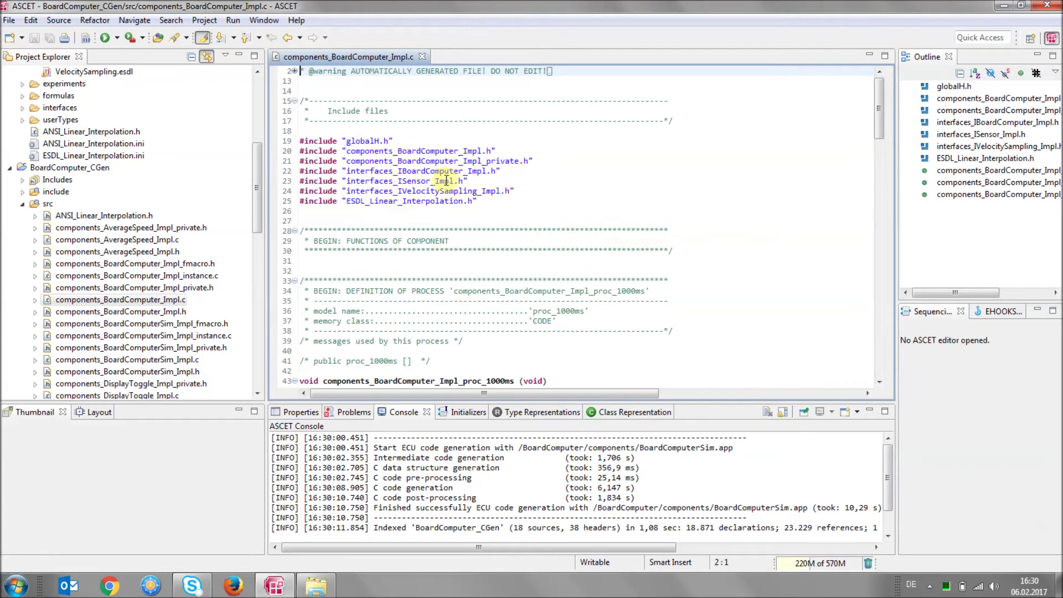
{"action": "double_click", "coordinate": [438, 150]}
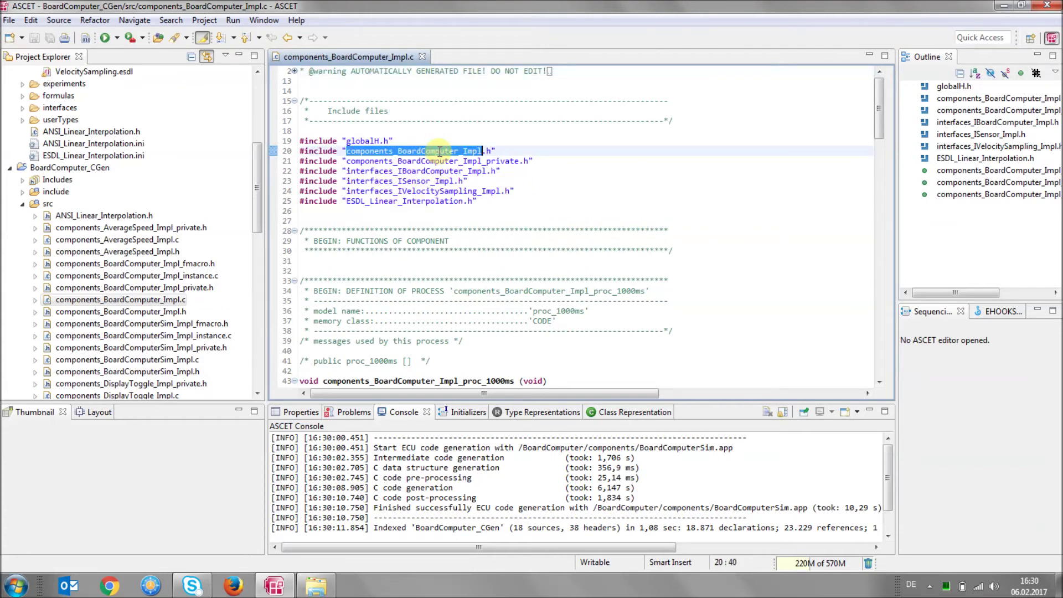
{"action": "right_click", "coordinate": [439, 150]}
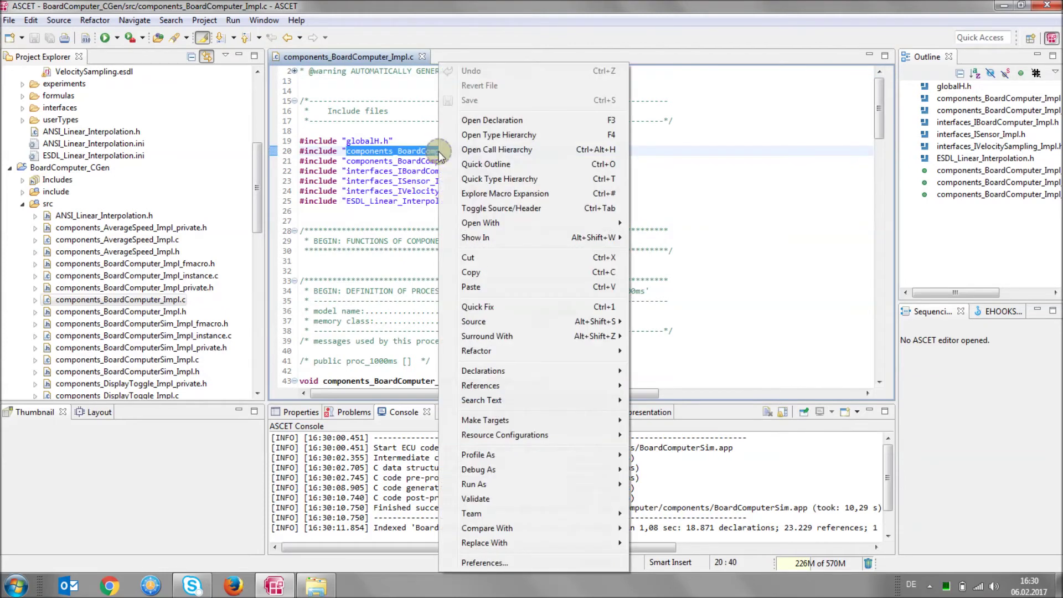
- Open the included header, then highlight the avg_speed copy's uses in proc_10ms with a wider code editor
{"action": "left_click", "coordinate": [478, 120]}
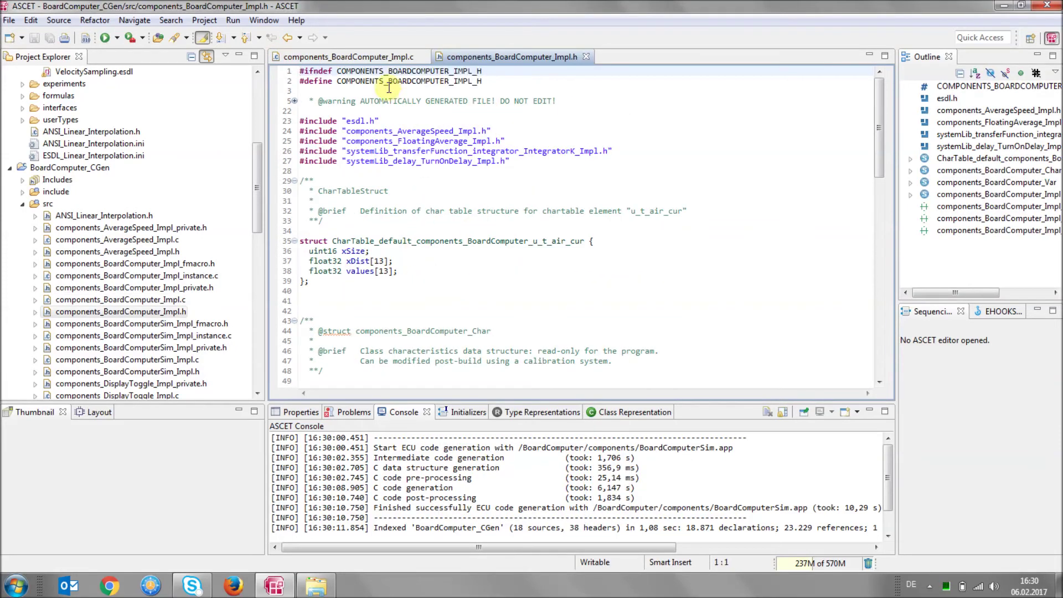
{"action": "left_click", "coordinate": [381, 60]}
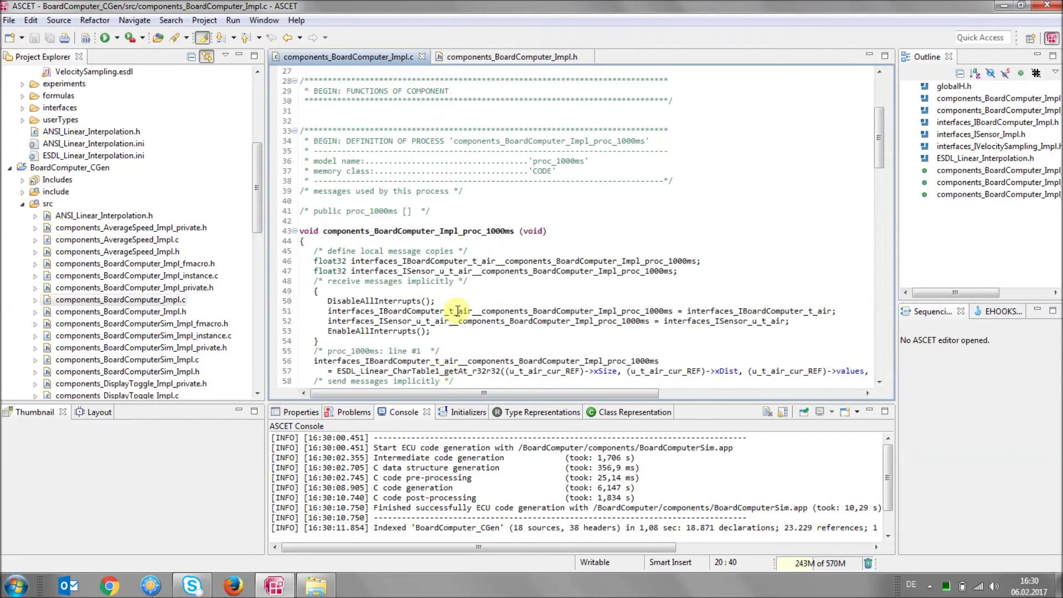
{"action": "scroll", "coordinate": [456, 309], "scroll_direction": "down", "scroll_amount": 3}
{"action": "scroll", "coordinate": [457, 311], "scroll_direction": "down", "scroll_amount": 6}
{"action": "scroll", "coordinate": [457, 311], "scroll_direction": "down", "scroll_amount": 5}
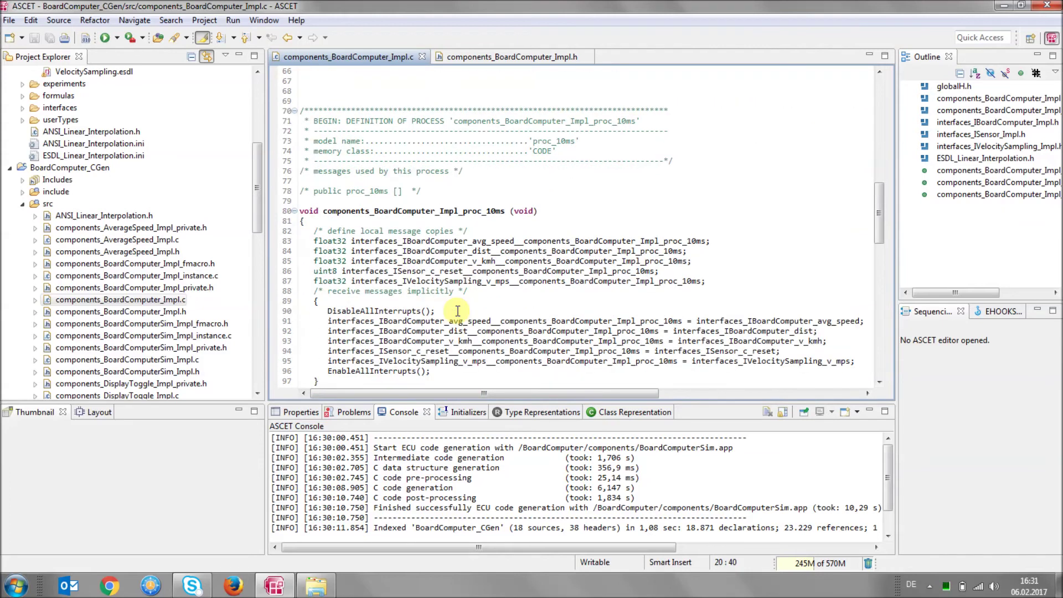
{"action": "scroll", "coordinate": [455, 309], "scroll_direction": "down", "scroll_amount": 1}
{"action": "mouse_move", "coordinate": [470, 301]}
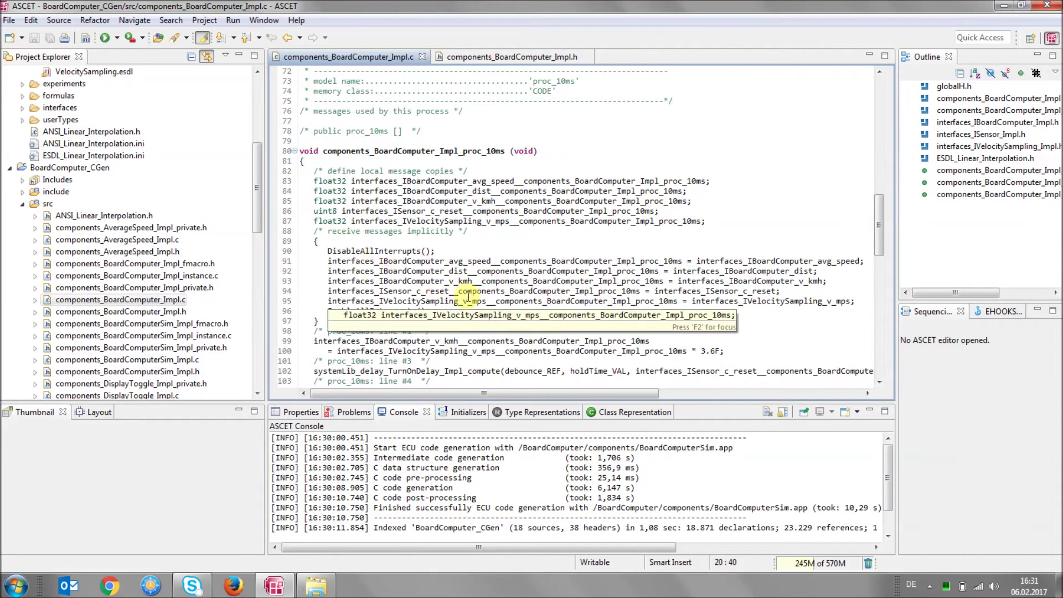
{"action": "scroll", "coordinate": [468, 300], "scroll_direction": "down", "scroll_amount": 1}
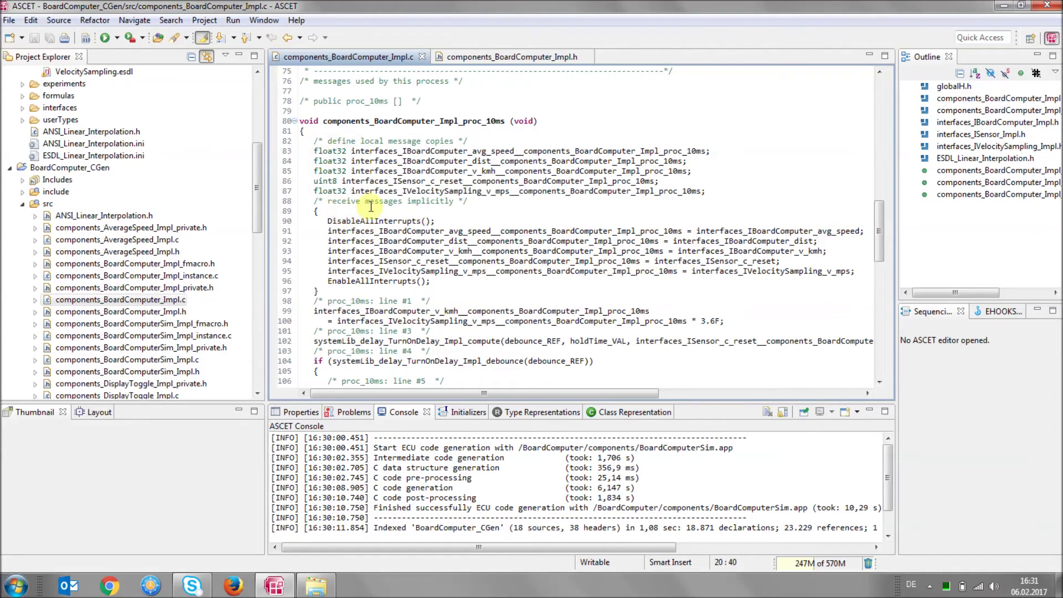
{"action": "scroll", "coordinate": [370, 209], "scroll_direction": "down", "scroll_amount": 3}
{"action": "scroll", "coordinate": [371, 216], "scroll_direction": "up", "scroll_amount": 2}
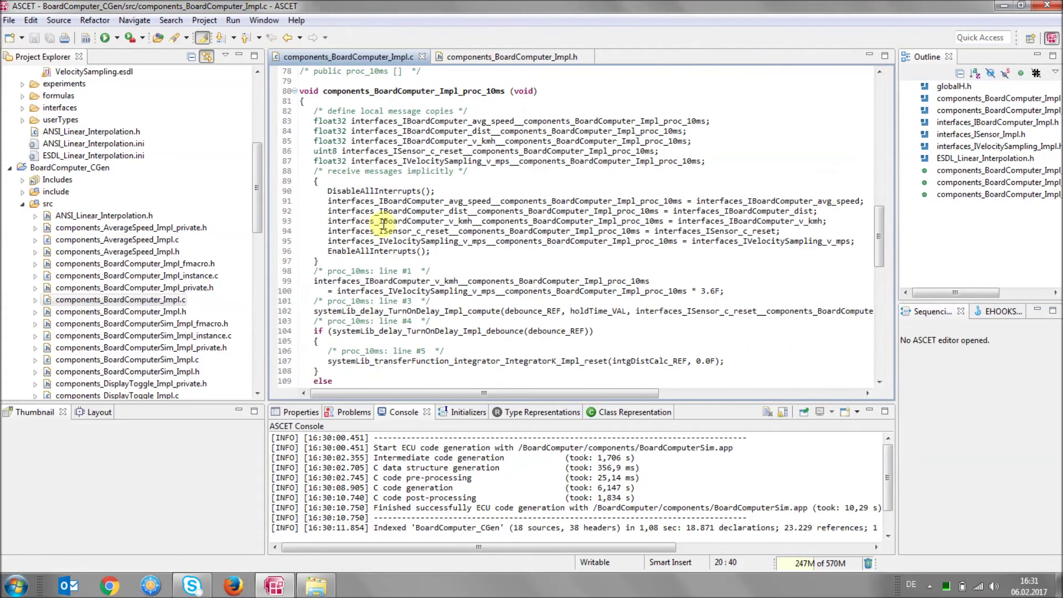
{"action": "left_click", "coordinate": [432, 121]}
{"action": "double_click", "coordinate": [434, 121]}
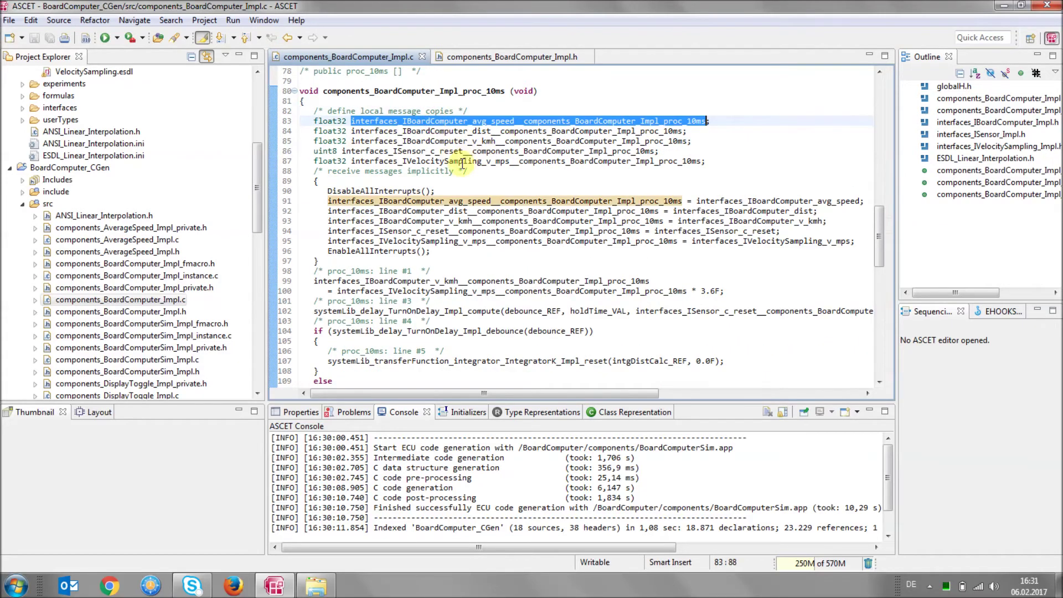
{"action": "scroll", "coordinate": [498, 240], "scroll_direction": "down", "scroll_amount": 3}
{"action": "scroll", "coordinate": [440, 207], "scroll_direction": "down", "scroll_amount": 2}
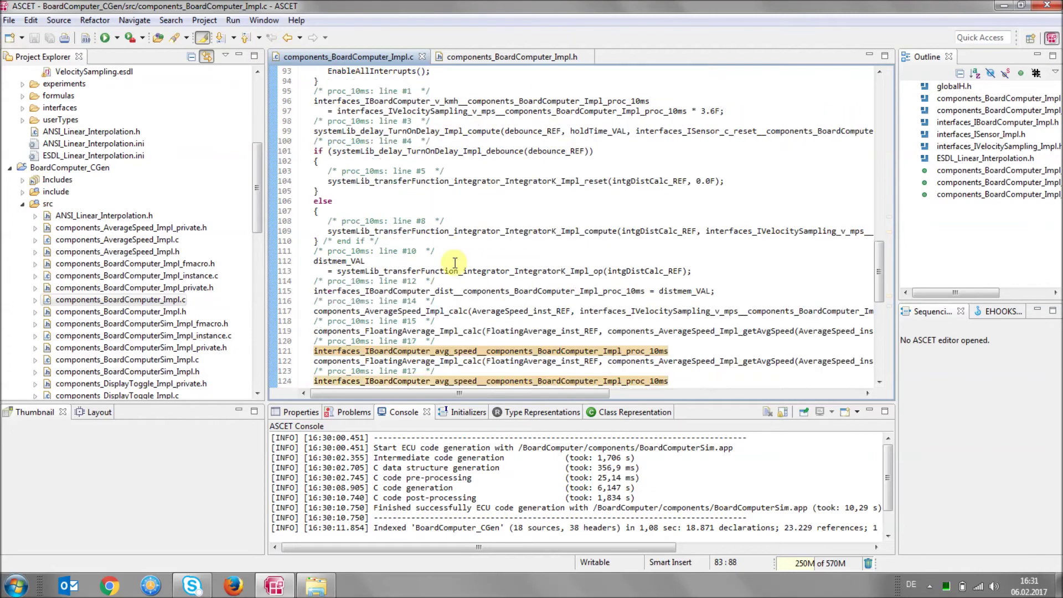
{"action": "scroll", "coordinate": [427, 231], "scroll_direction": "down", "scroll_amount": 1}
{"action": "scroll", "coordinate": [463, 203], "scroll_direction": "down", "scroll_amount": 1}
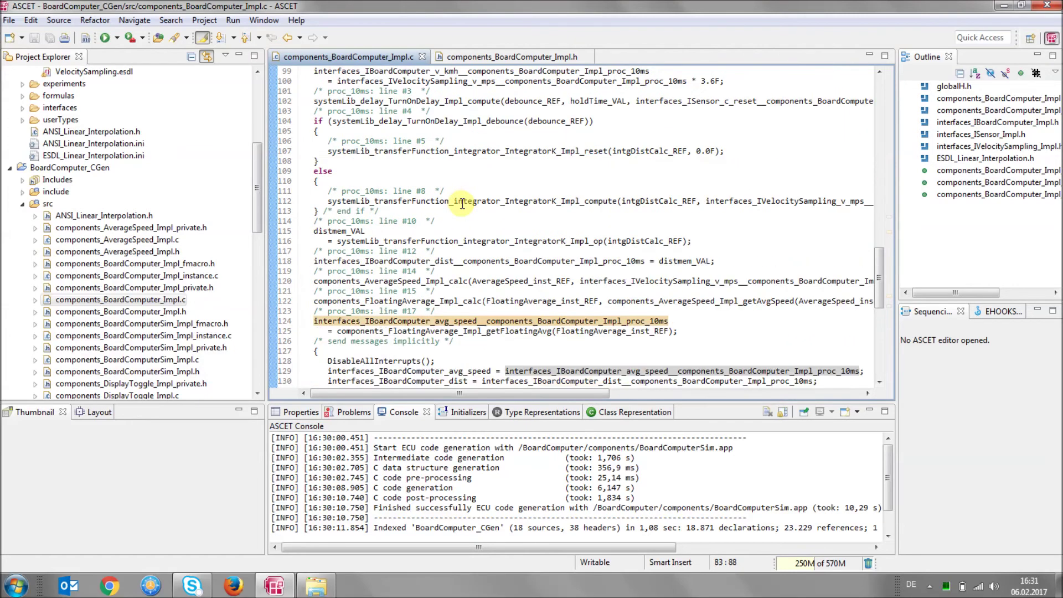
{"action": "scroll", "coordinate": [463, 204], "scroll_direction": "down", "scroll_amount": 2}
{"action": "scroll", "coordinate": [463, 203], "scroll_direction": "down", "scroll_amount": 2}
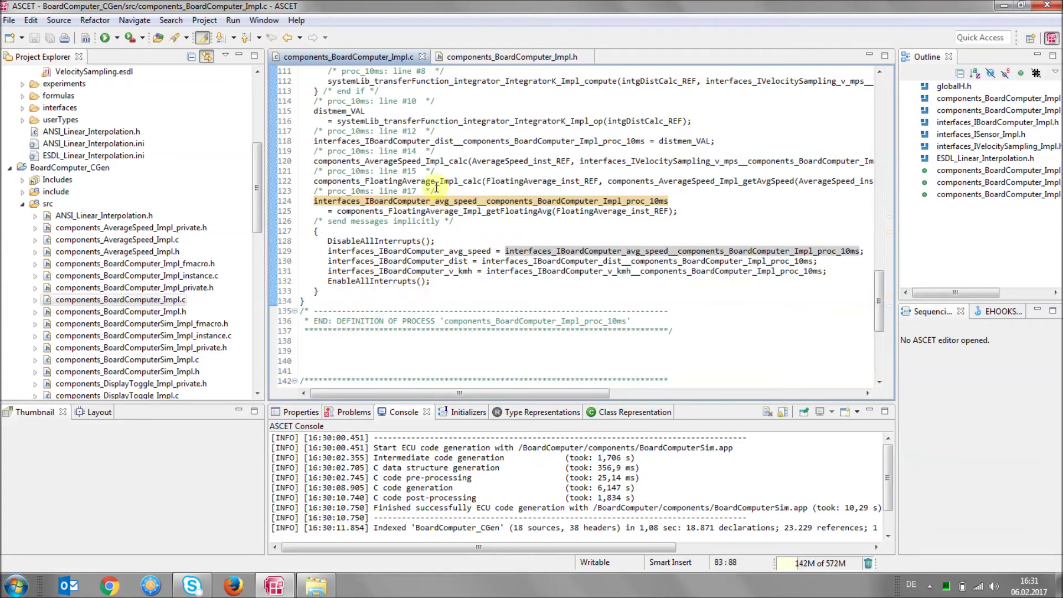
{"action": "left_click_drag", "start_coordinate": [264, 158], "coordinate": [147, 174]}
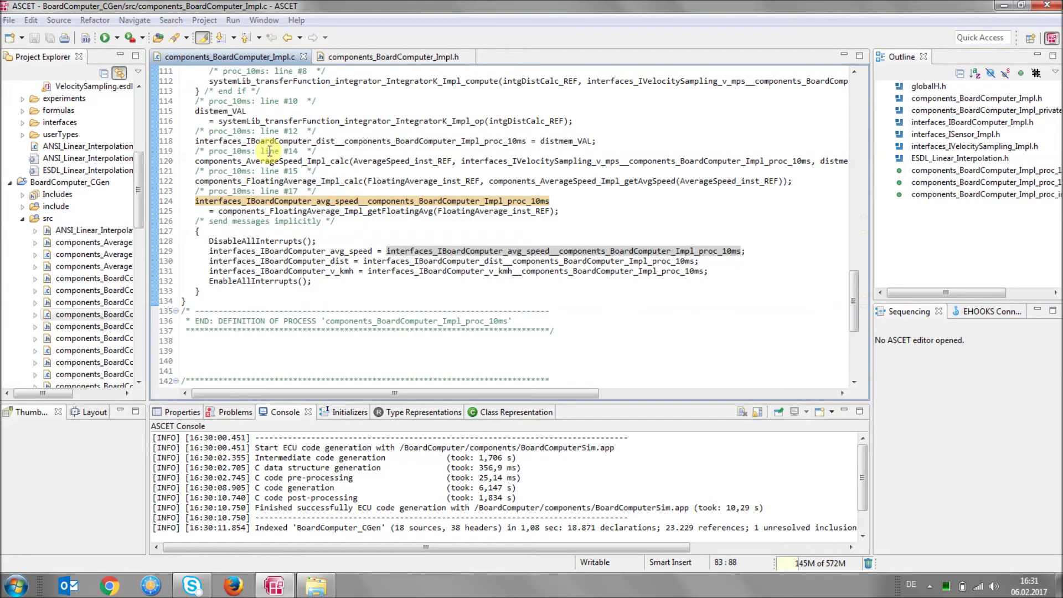
- Open BoardComputer.esdl from Open Resource and maximize its editor
{"action": "key", "text": "ctrl+shift+r"}
{"action": "type", "text": "boar"}
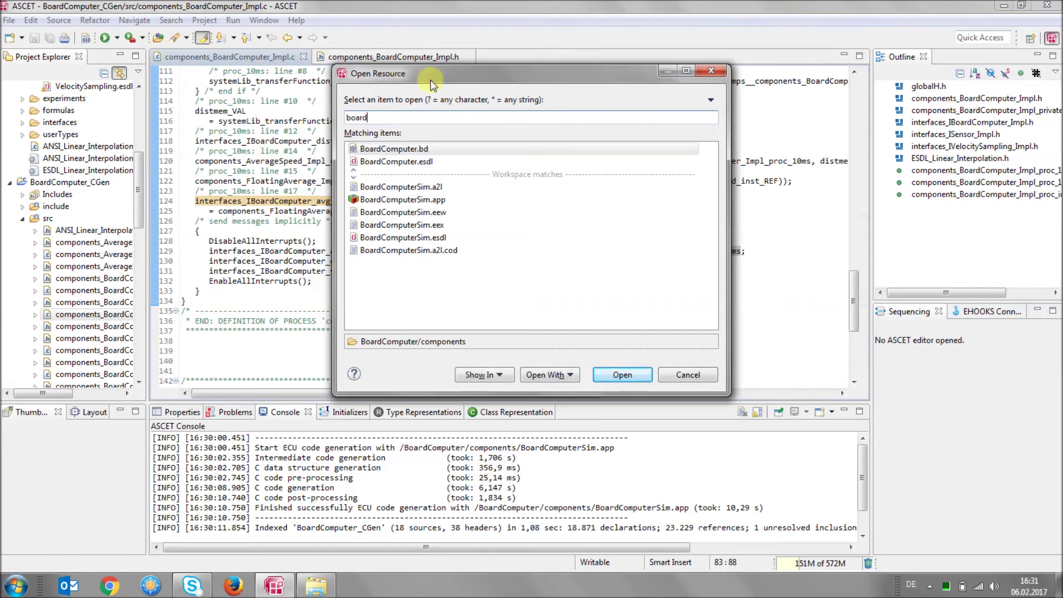
{"action": "double_click", "coordinate": [408, 164]}
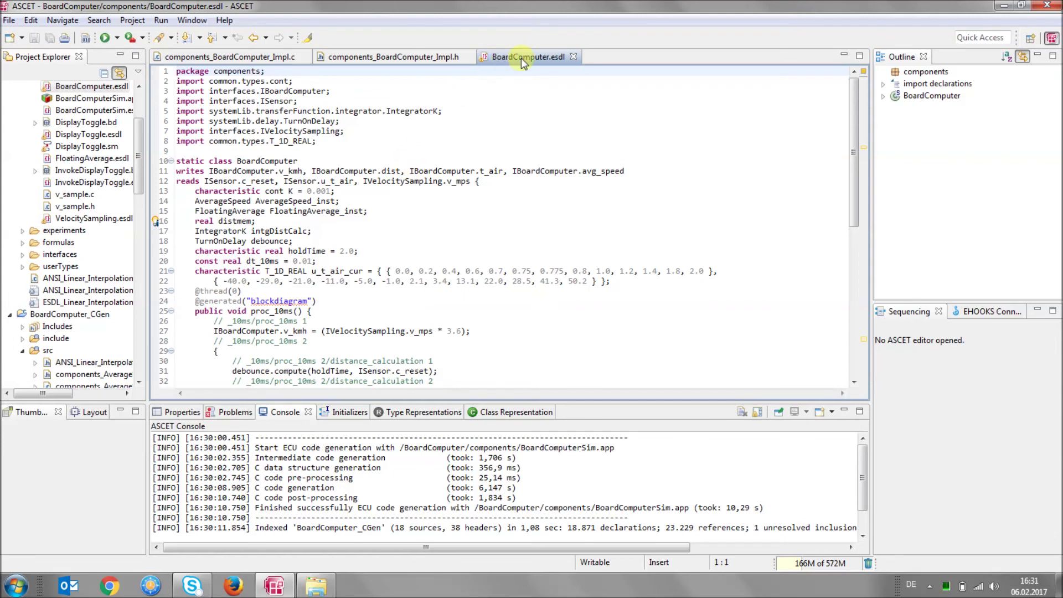
{"action": "double_click", "coordinate": [524, 57]}
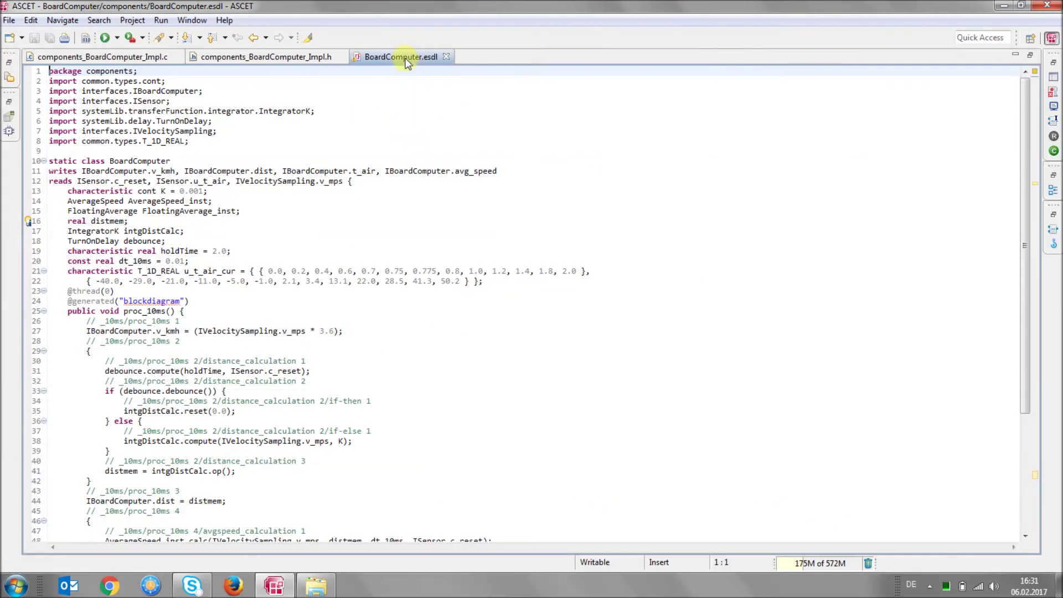
{"action": "mouse_move", "coordinate": [408, 57]}
{"action": "left_mouse_down"}
{"action": "mouse_move", "coordinate": [724, 83]}
{"action": "mouse_move", "coordinate": [730, 103]}
{"action": "left_mouse_up"}
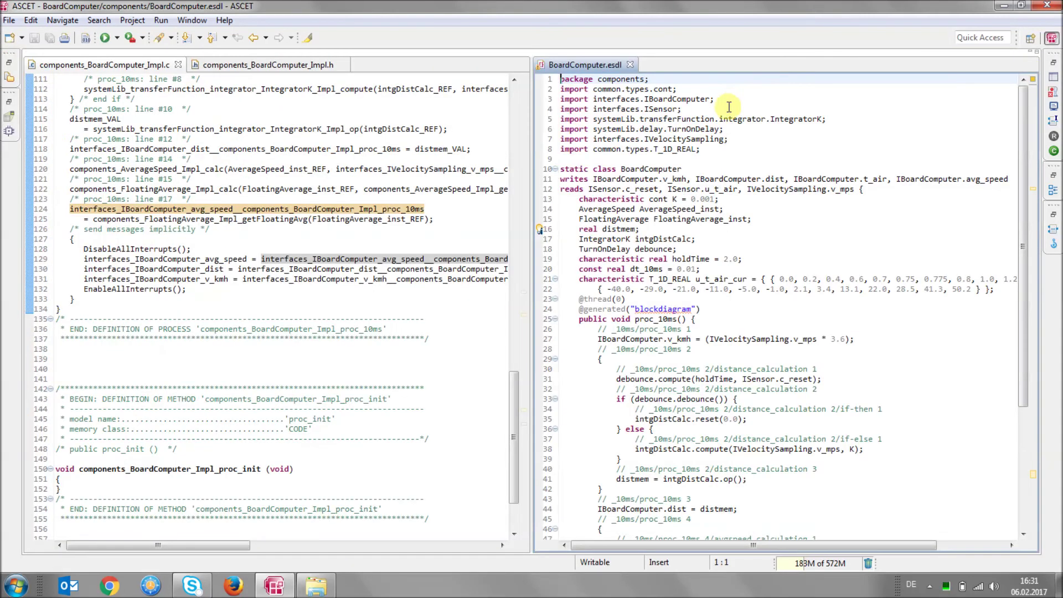
- Compare the ESDL dt_10ms declaration and proc_10ms against the generated C code
{"action": "left_click", "coordinate": [656, 269]}
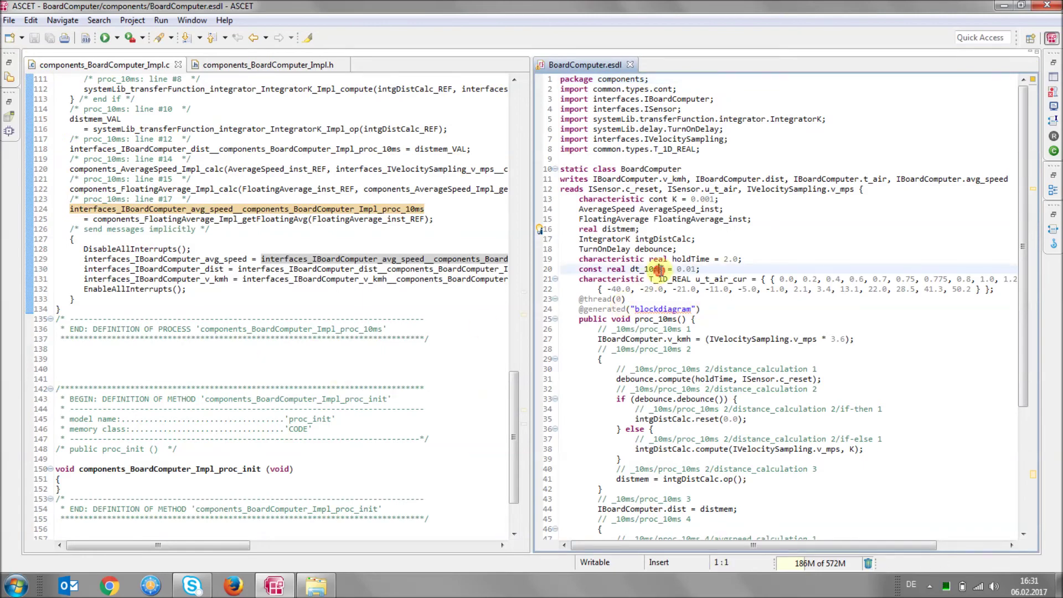
{"action": "scroll", "coordinate": [664, 277], "scroll_direction": "down", "scroll_amount": 4}
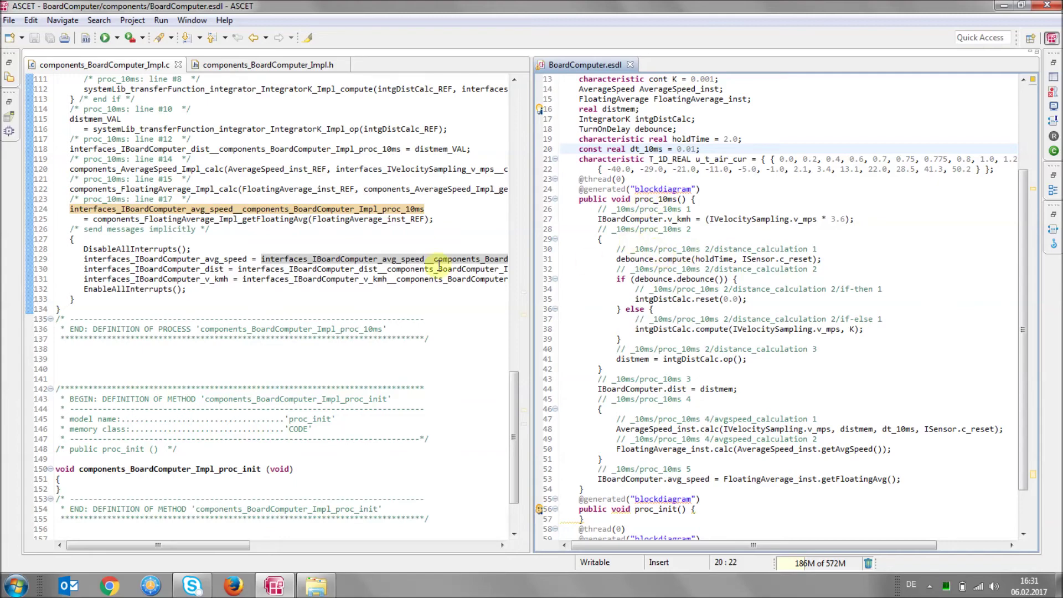
{"action": "left_click", "coordinate": [391, 278]}
{"action": "scroll", "coordinate": [391, 279], "scroll_direction": "up", "scroll_amount": 4}
{"action": "scroll", "coordinate": [397, 279], "scroll_direction": "up", "scroll_amount": 5}
{"action": "scroll", "coordinate": [402, 279], "scroll_direction": "up", "scroll_amount": 6}
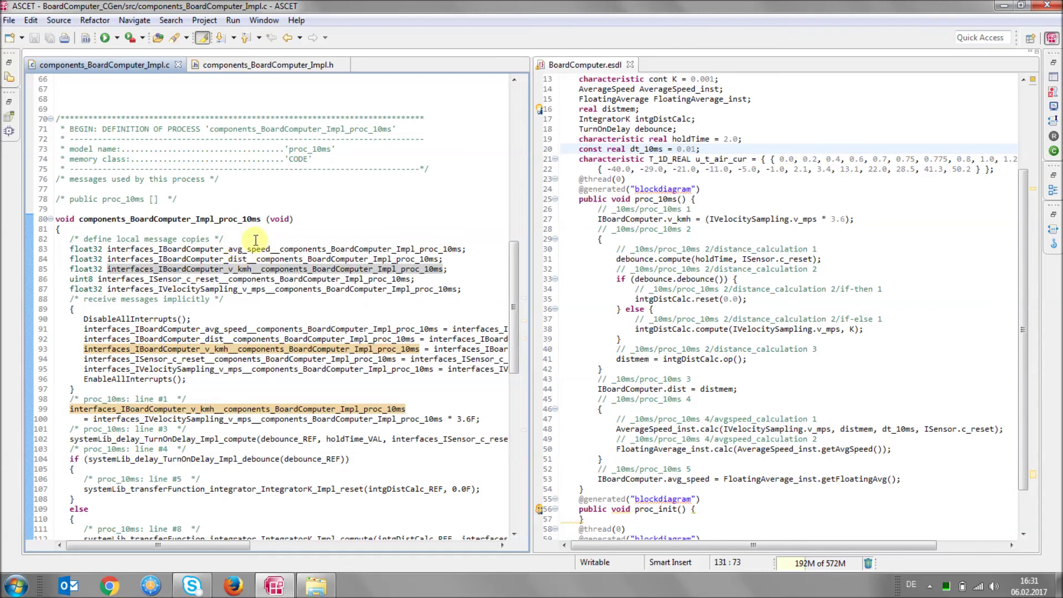
{"action": "double_click", "coordinate": [663, 209]}
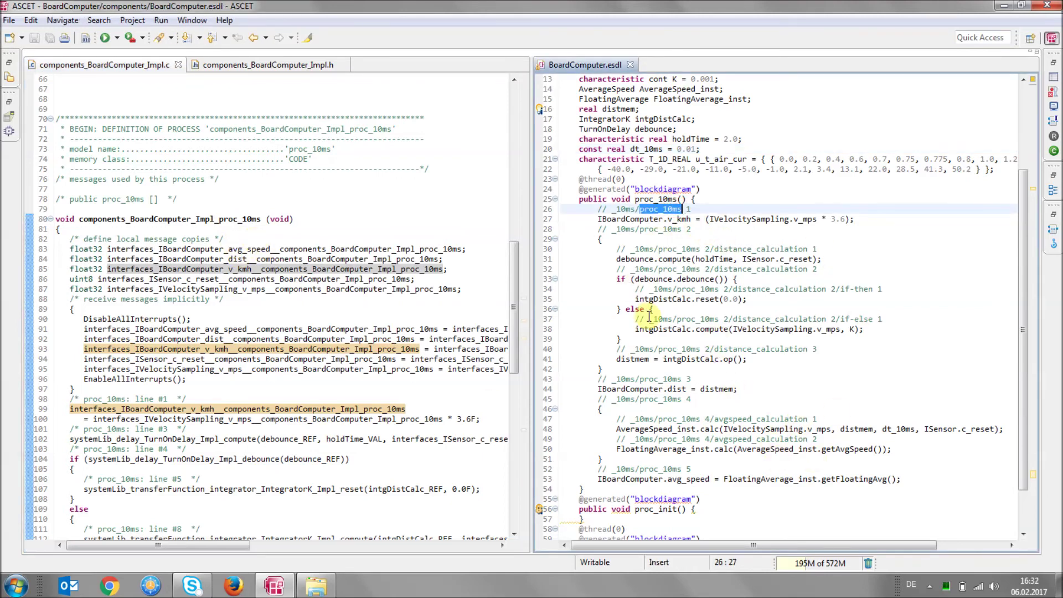
- Open BoardComputer.bd in a third pane beside the ESDL and C editors, with the palette hidden
{"action": "key", "text": "ctrl+shift+r"}
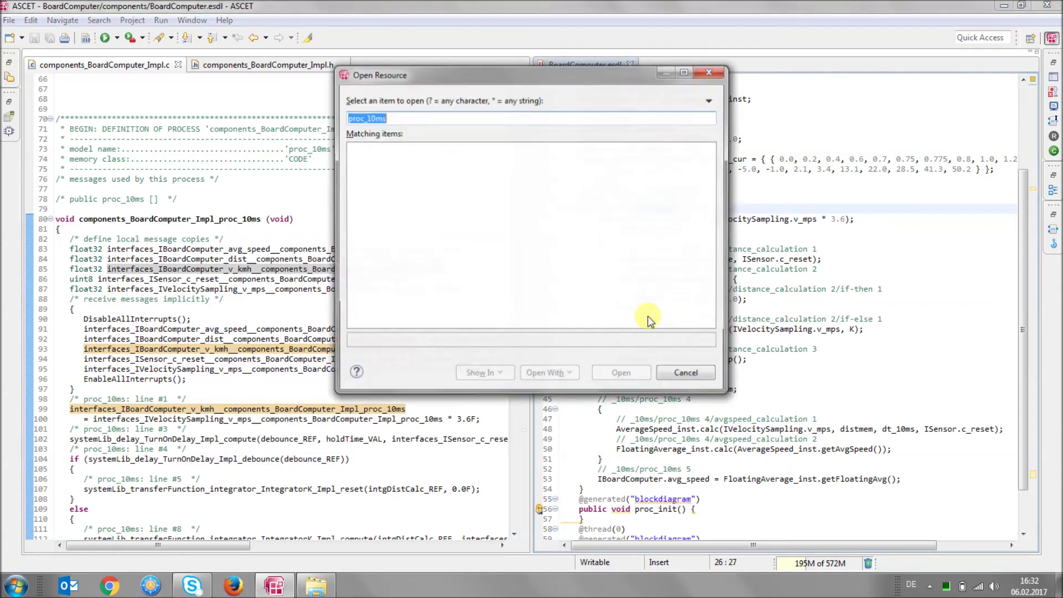
{"action": "type", "text": "boar"}
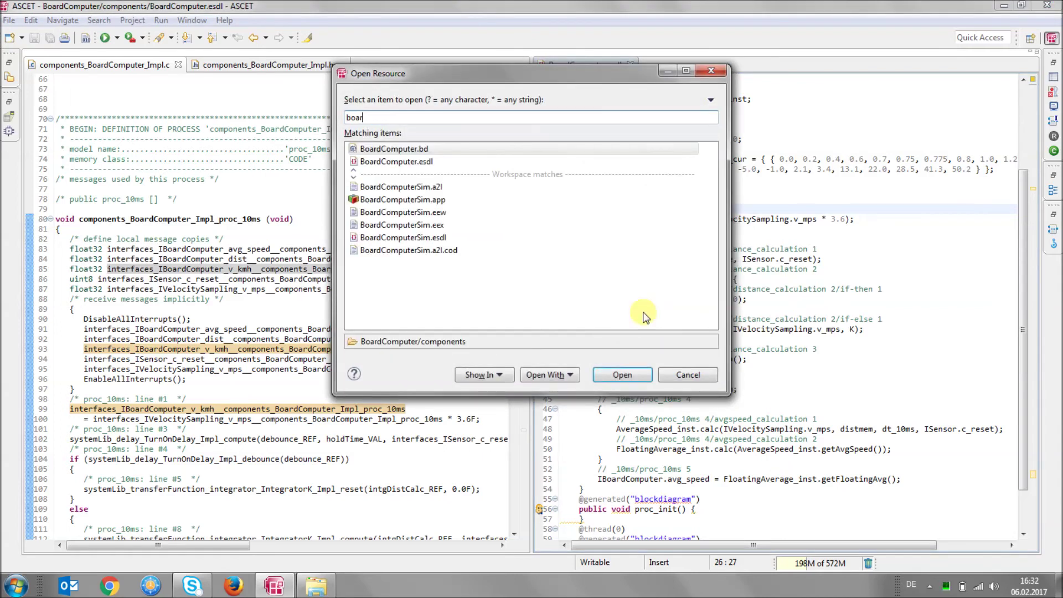
{"action": "left_click", "coordinate": [620, 375]}
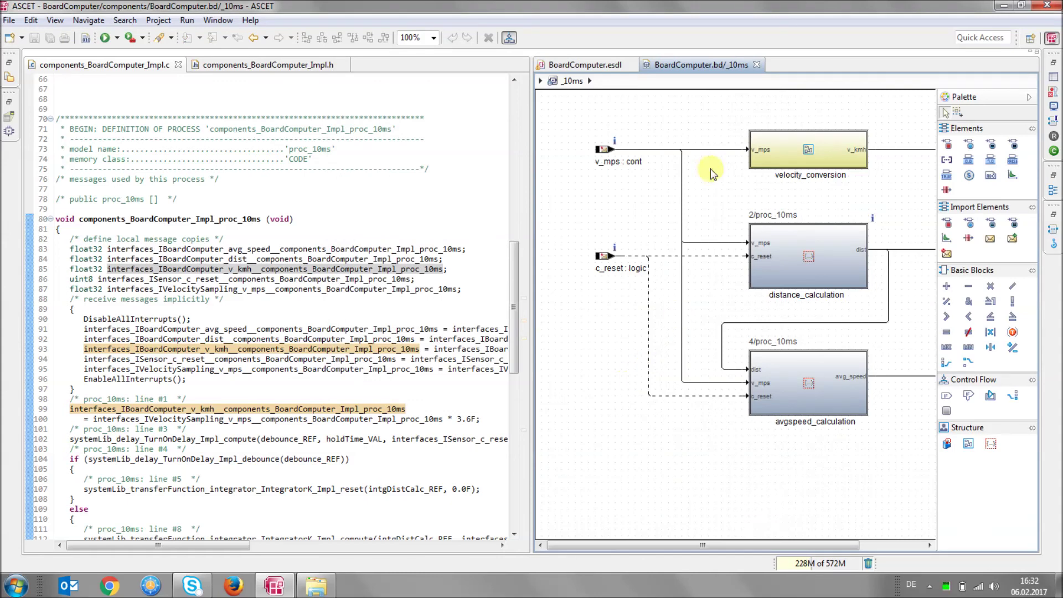
{"action": "mouse_move", "coordinate": [703, 66]}
{"action": "left_mouse_down"}
{"action": "mouse_move", "coordinate": [925, 119]}
{"action": "mouse_move", "coordinate": [908, 125]}
{"action": "left_mouse_up"}
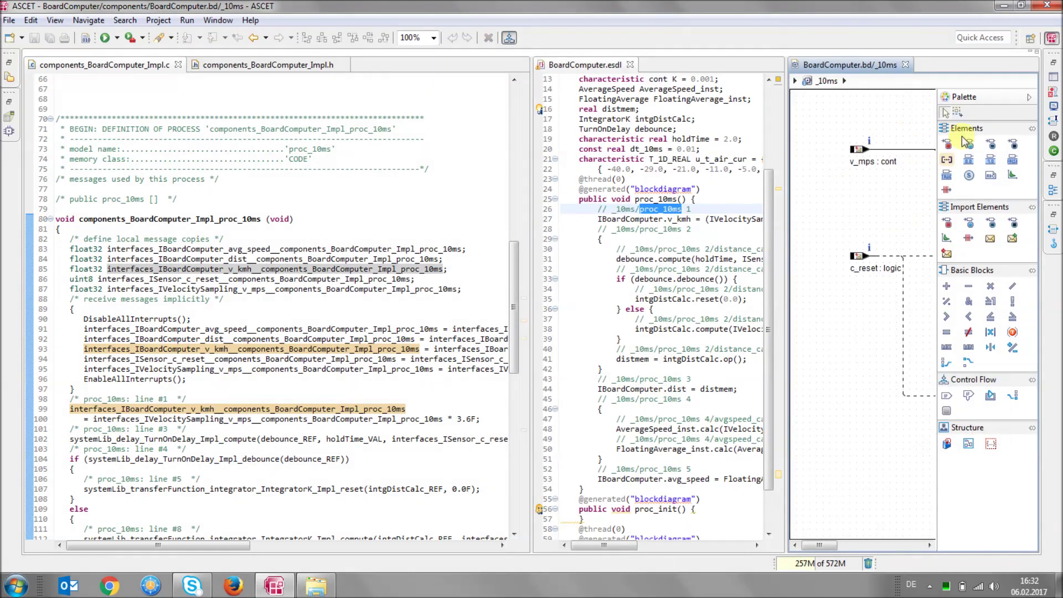
{"action": "left_click", "coordinate": [1029, 97]}
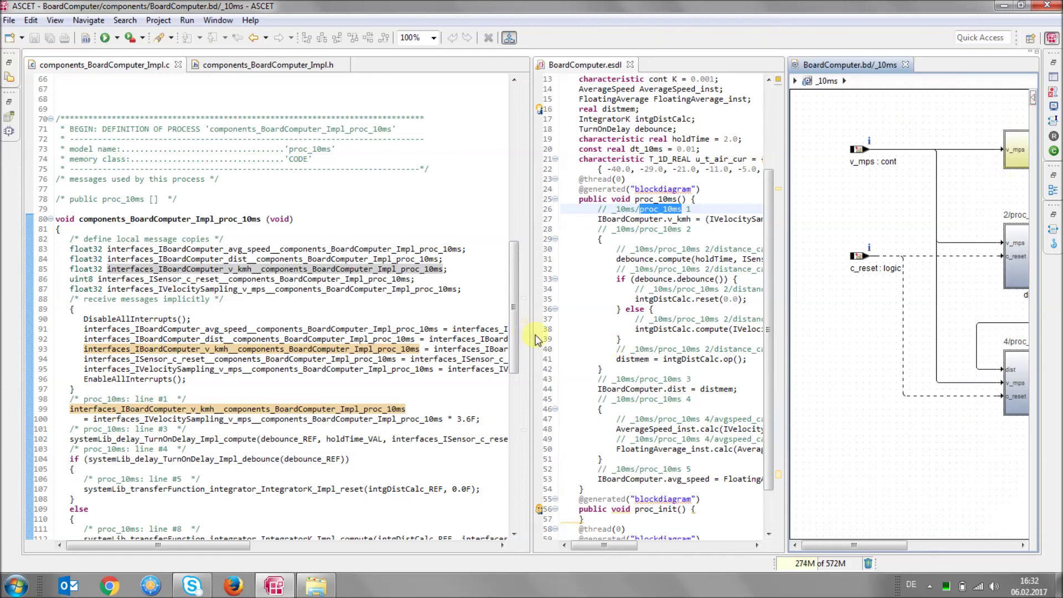
{"action": "left_click_drag", "start_coordinate": [534, 335], "coordinate": [296, 373]}
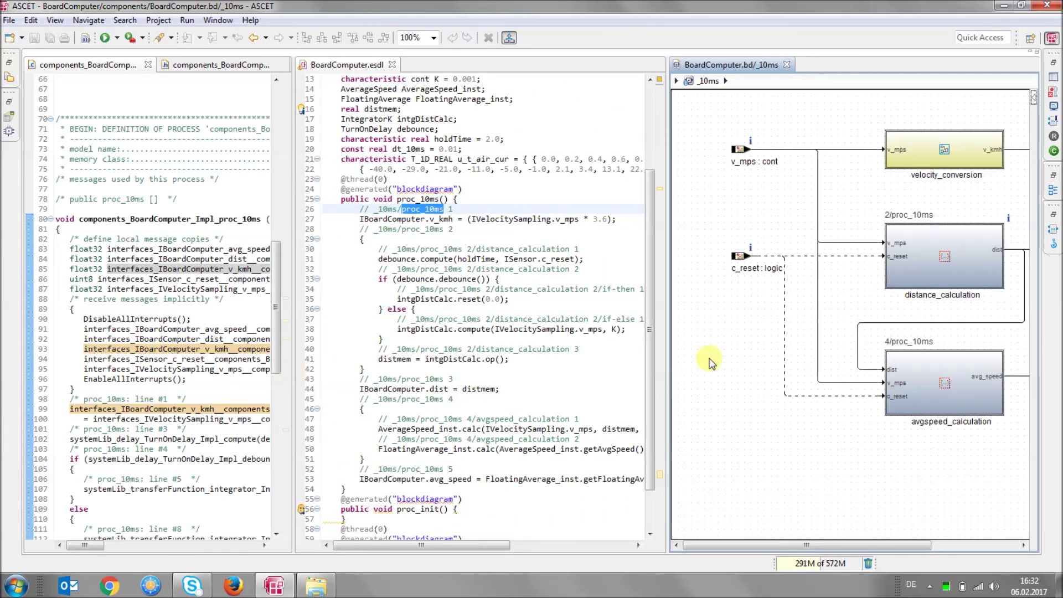
{"action": "left_click", "coordinate": [405, 288]}
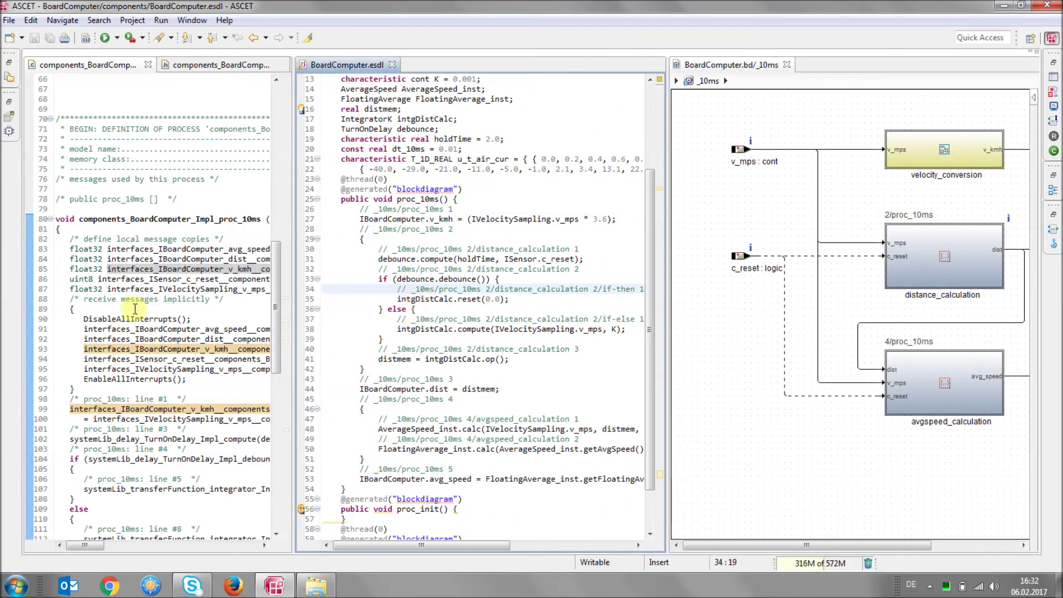
{"action": "left_click", "coordinate": [118, 339]}
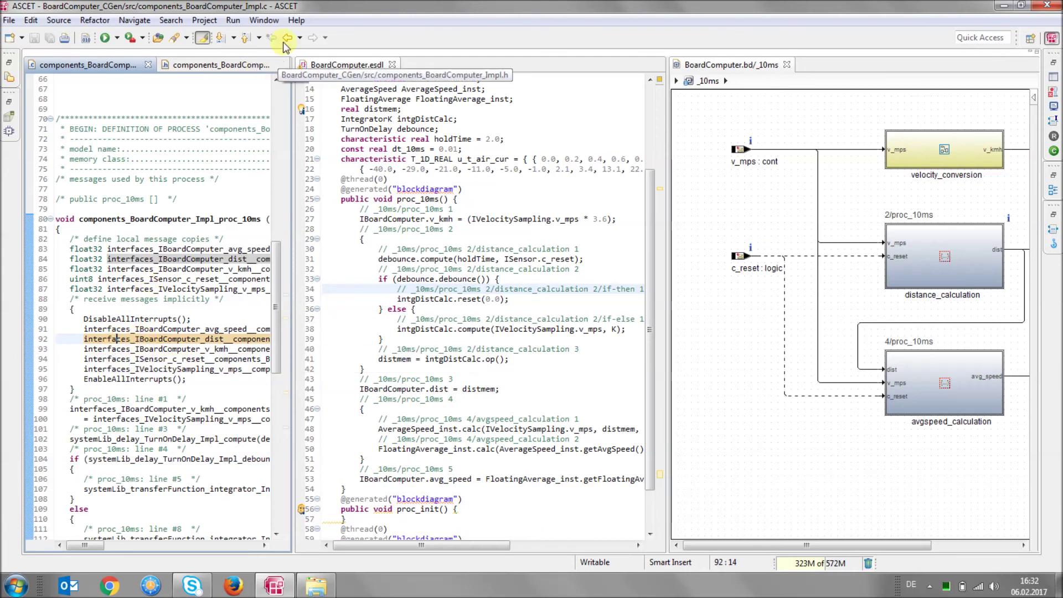
- Open Help Contents from the Help menu
{"action": "left_click", "coordinate": [295, 20]}
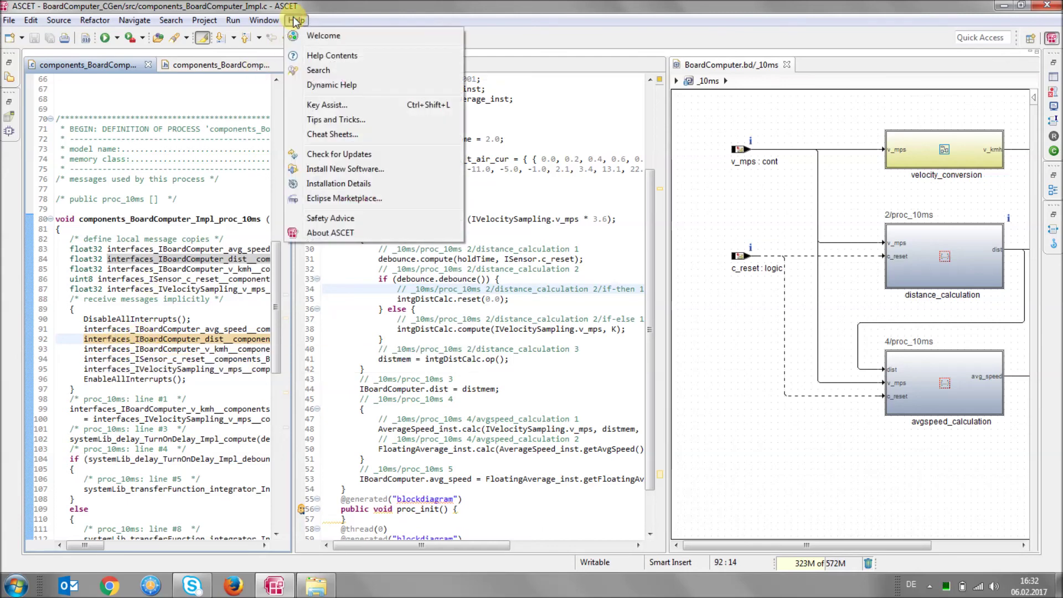
{"action": "left_click", "coordinate": [333, 55]}
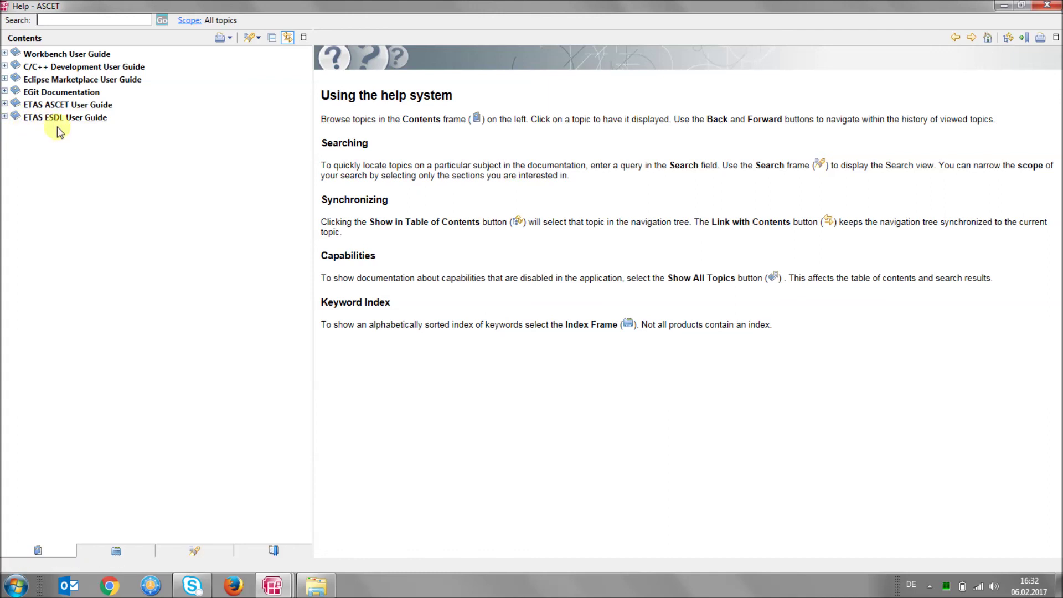
- Expand ETAS ASCET User Guide and its Getting Started section in the Contents tree
{"action": "left_click", "coordinate": [4, 105]}
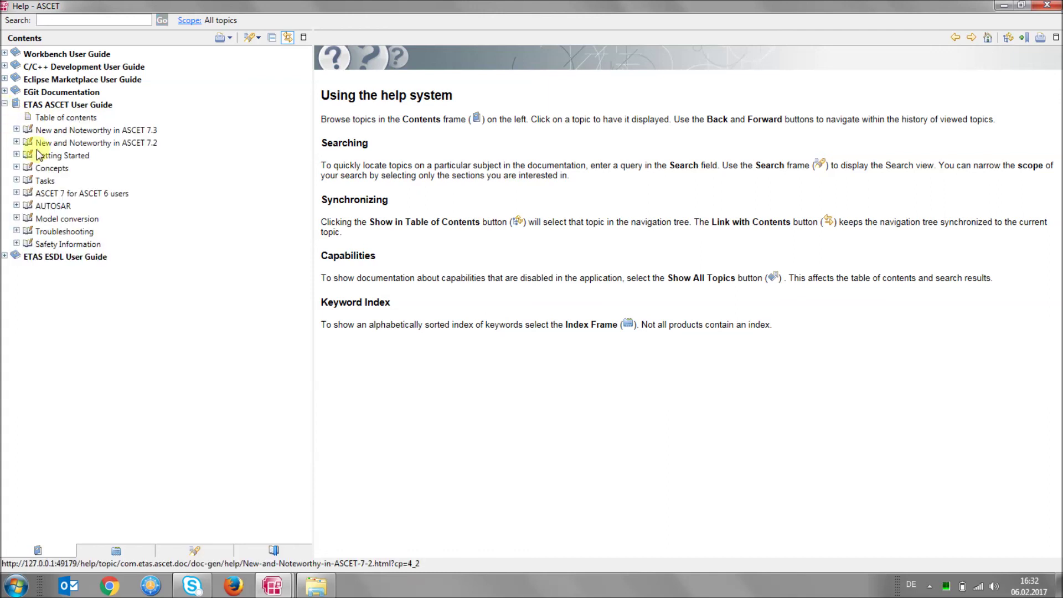
{"action": "left_click", "coordinate": [16, 155]}
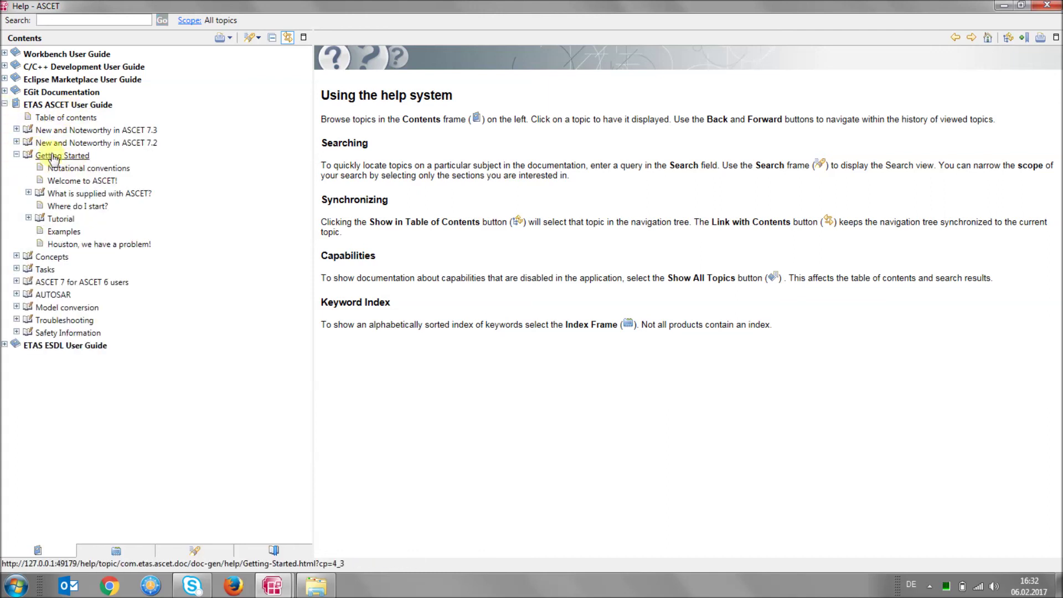